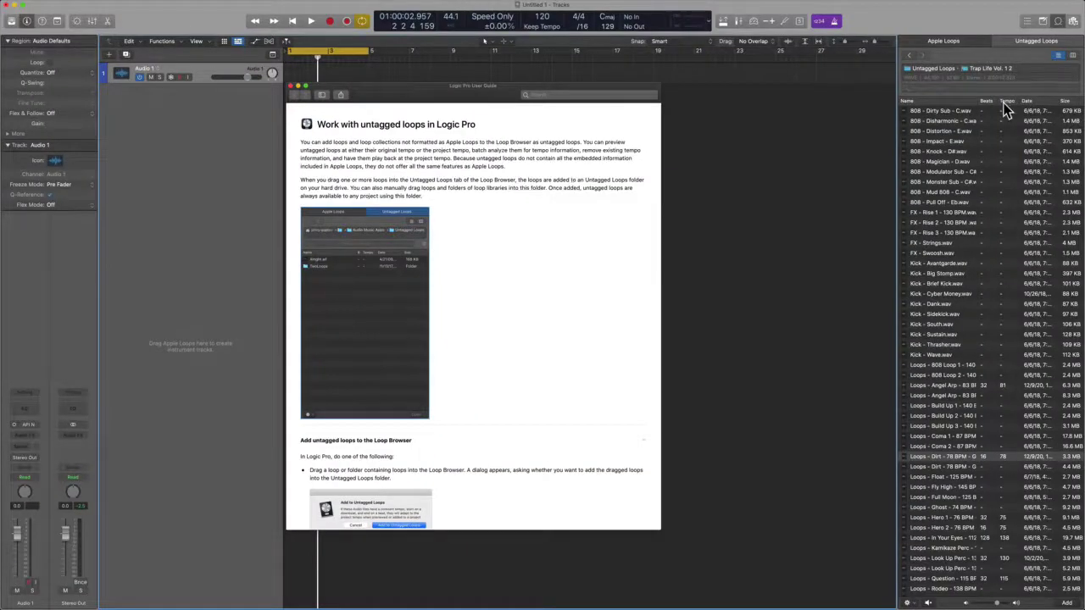
Look through the available Apple Loops packs and return to the main folder of the untagged loops
click(977, 44)
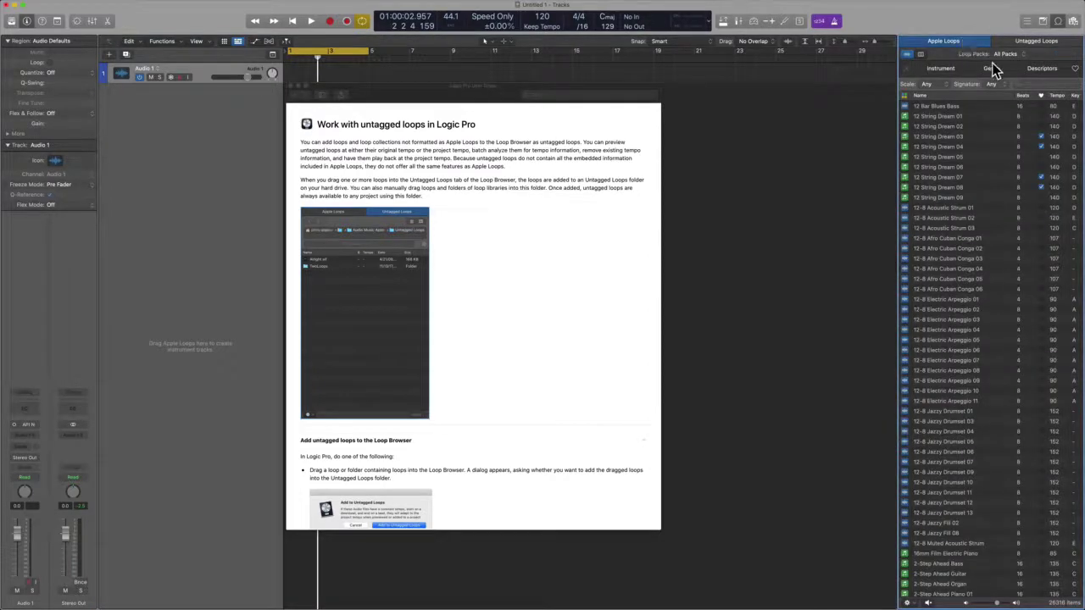
click(1005, 56)
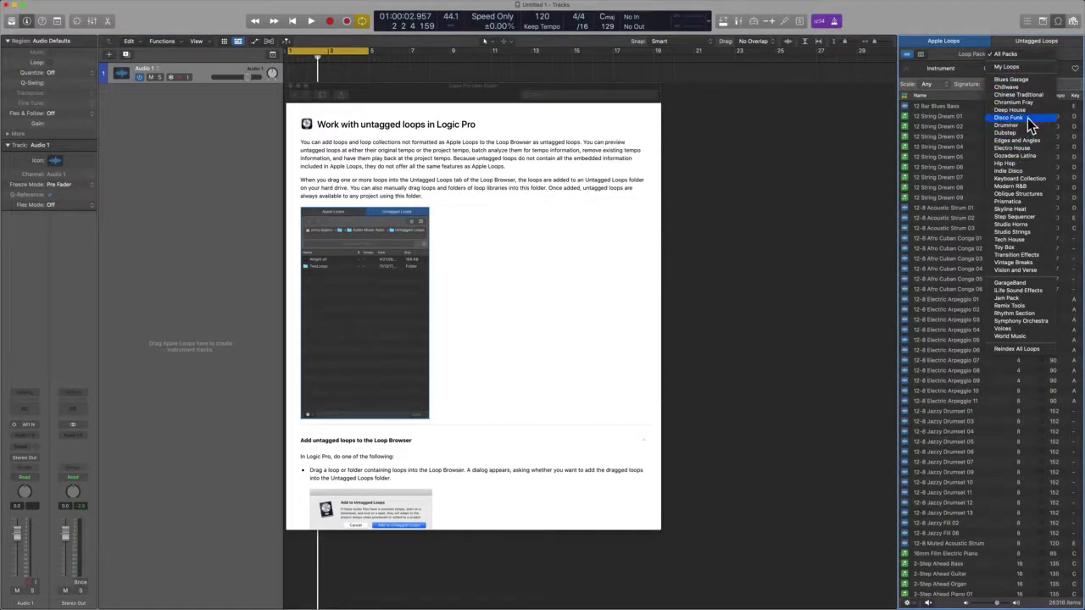
click(967, 60)
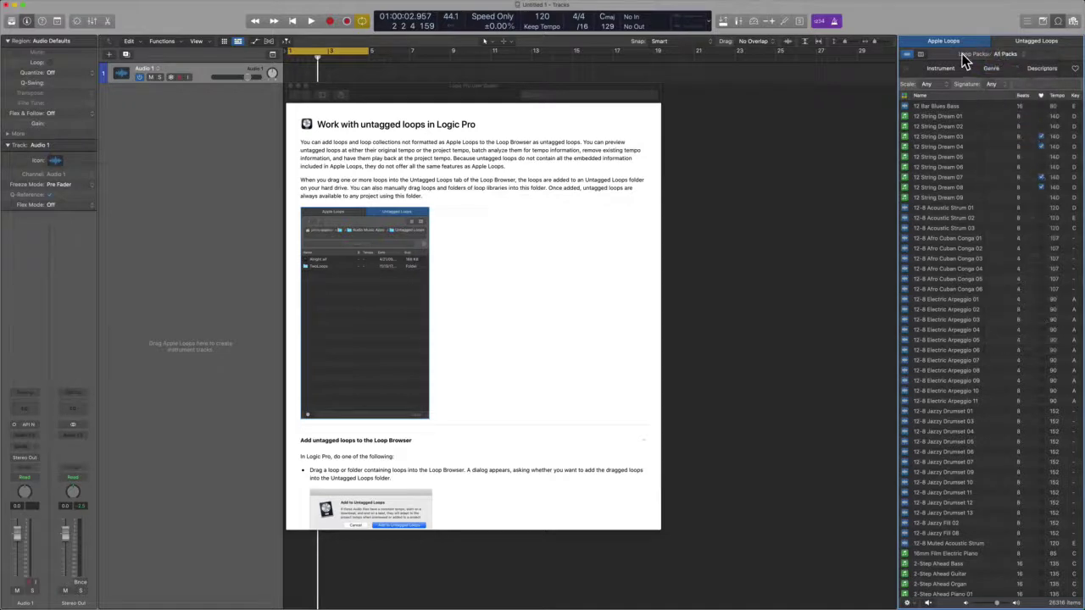
click(1035, 42)
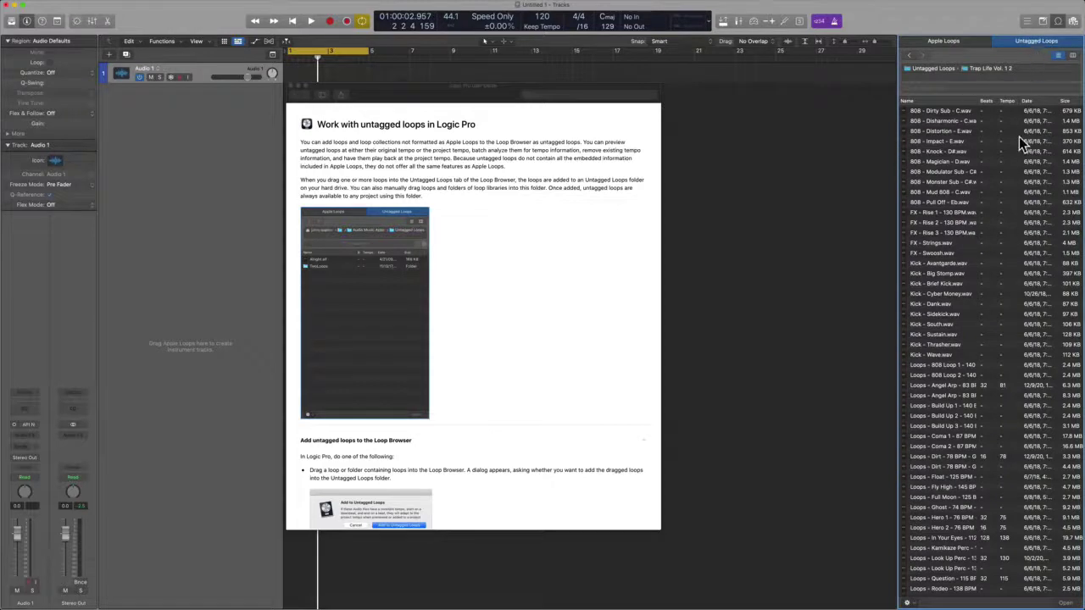
click(937, 68)
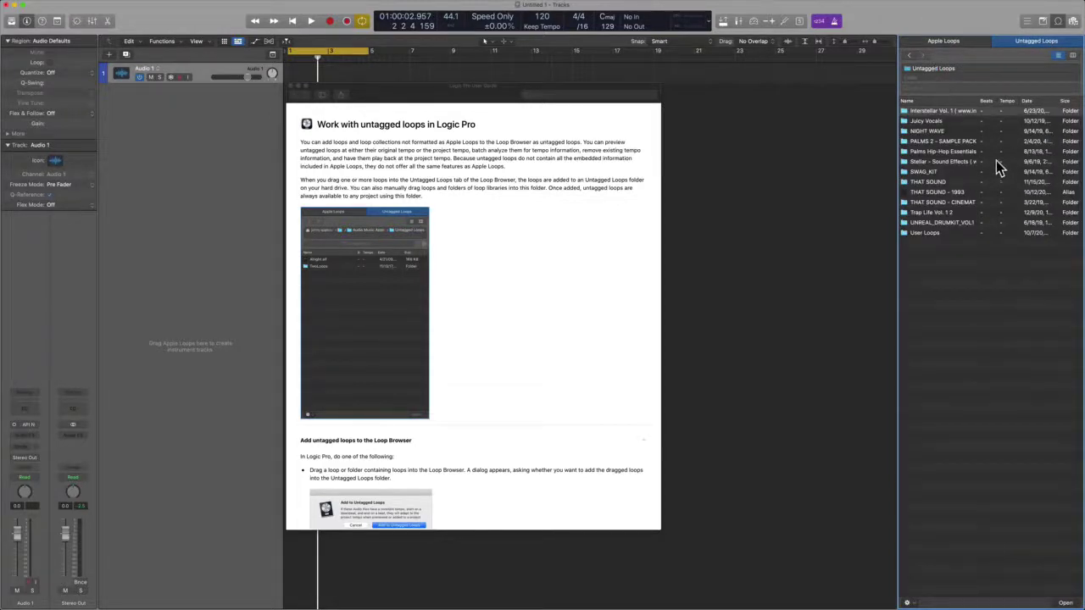
Read the user guide's section on adding untagged loops and look at the Angel Arp 2 audio file on the desktop
scroll(591, 359, down, 5)
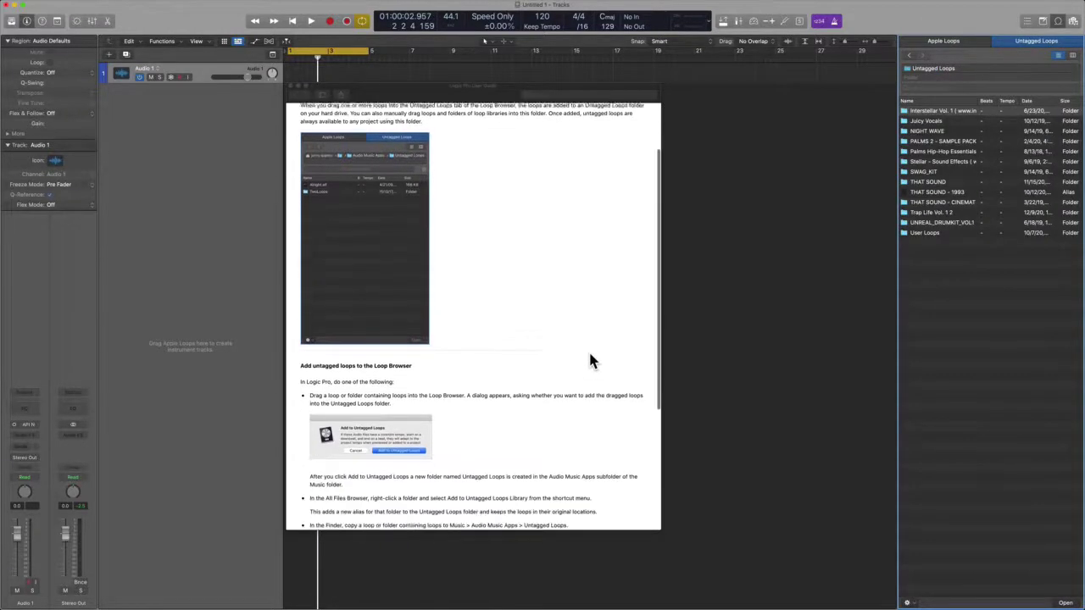
scroll(590, 359, down, 2)
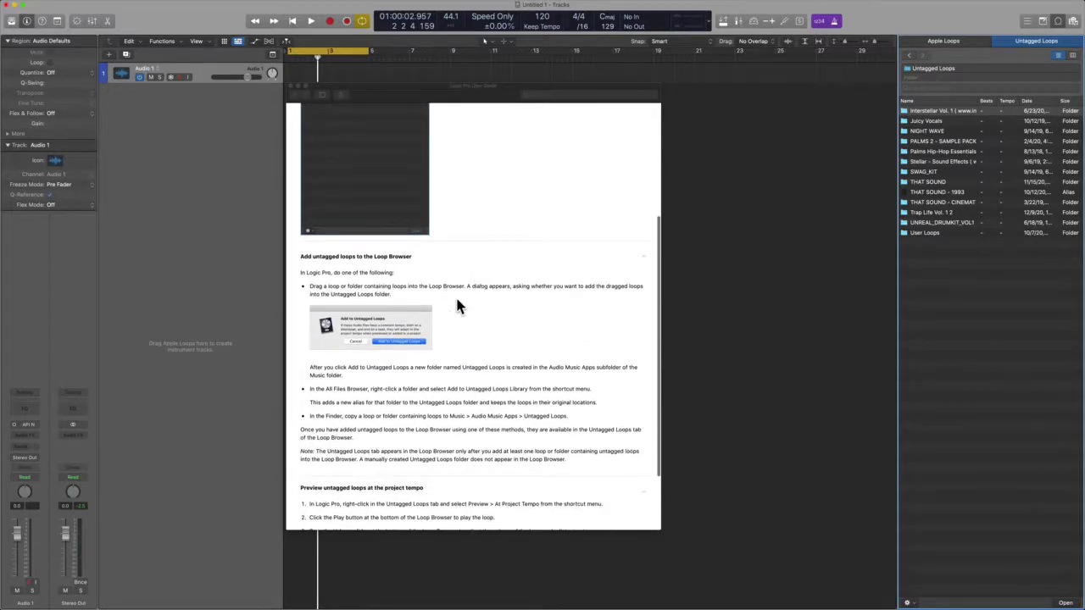
key(ctrl+Right)
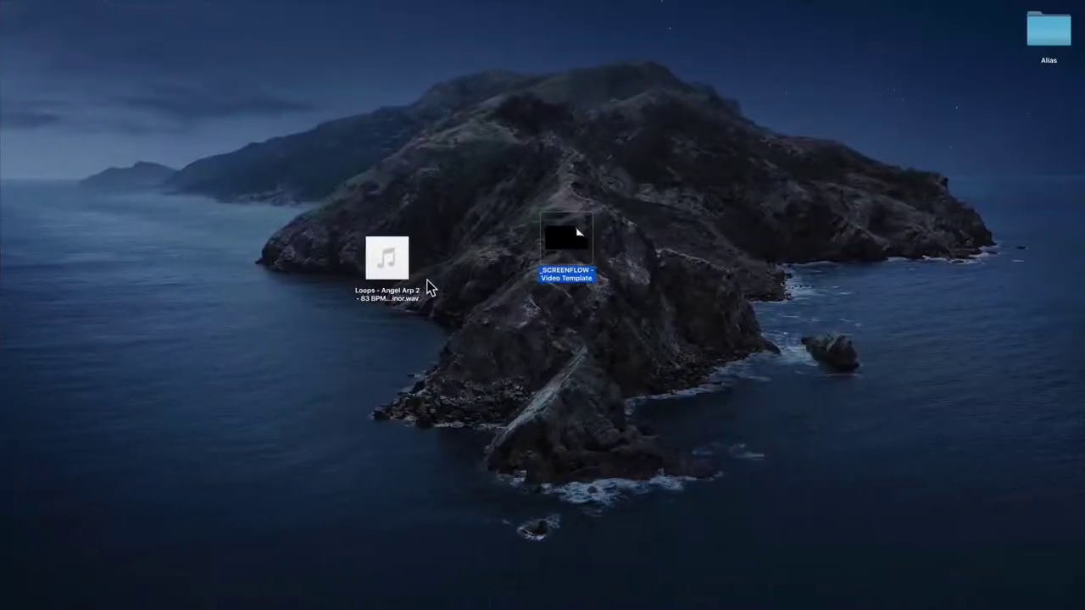
mouse_move(386, 270)
mouse_down()
mouse_move(323, 240)
mouse_move(393, 261)
mouse_move(395, 286)
mouse_up()
key(ctrl+Left)
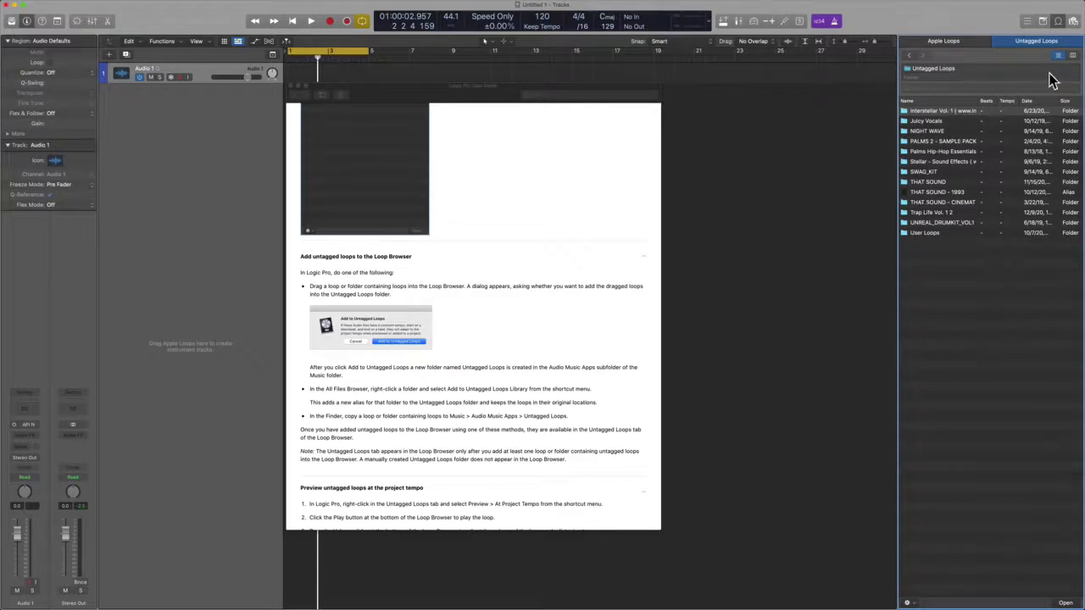
Inspect the shortcut options of the SWAG_KIT folder in the All Files browser
click(1072, 21)
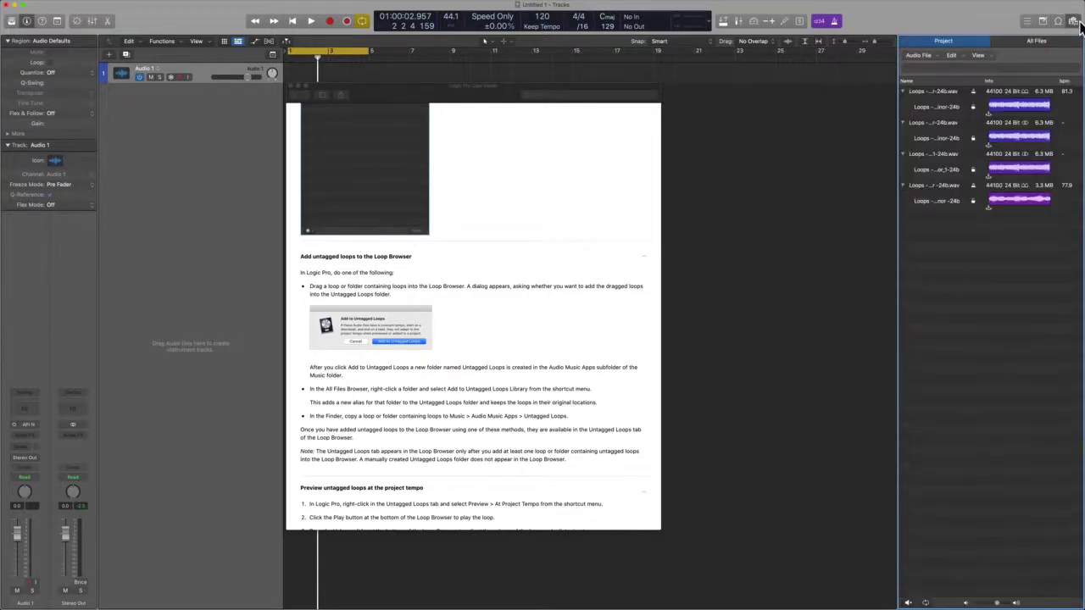
click(1022, 44)
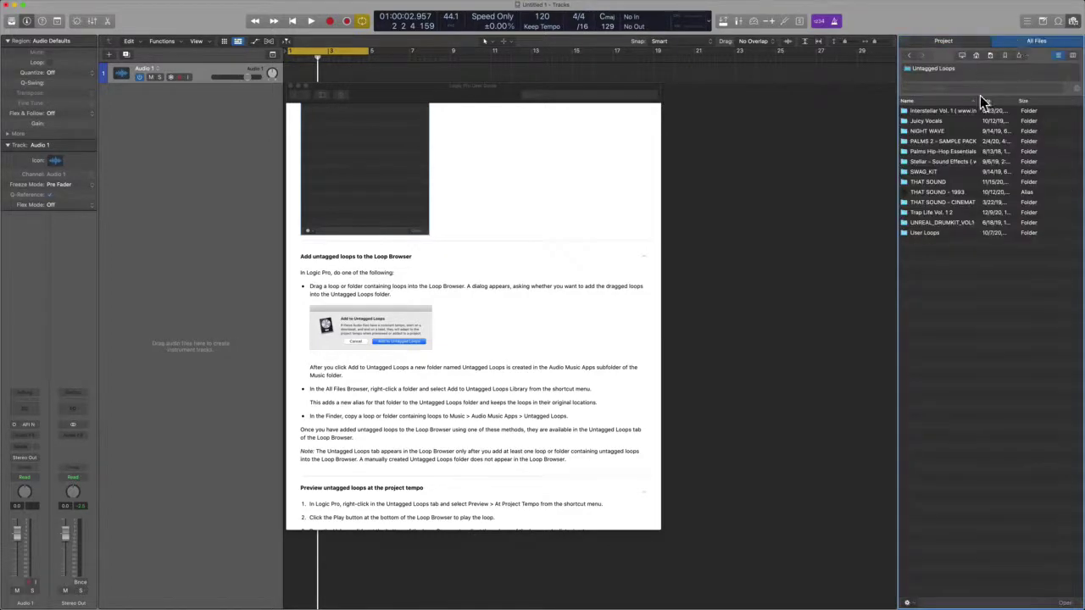
right_click(923, 172)
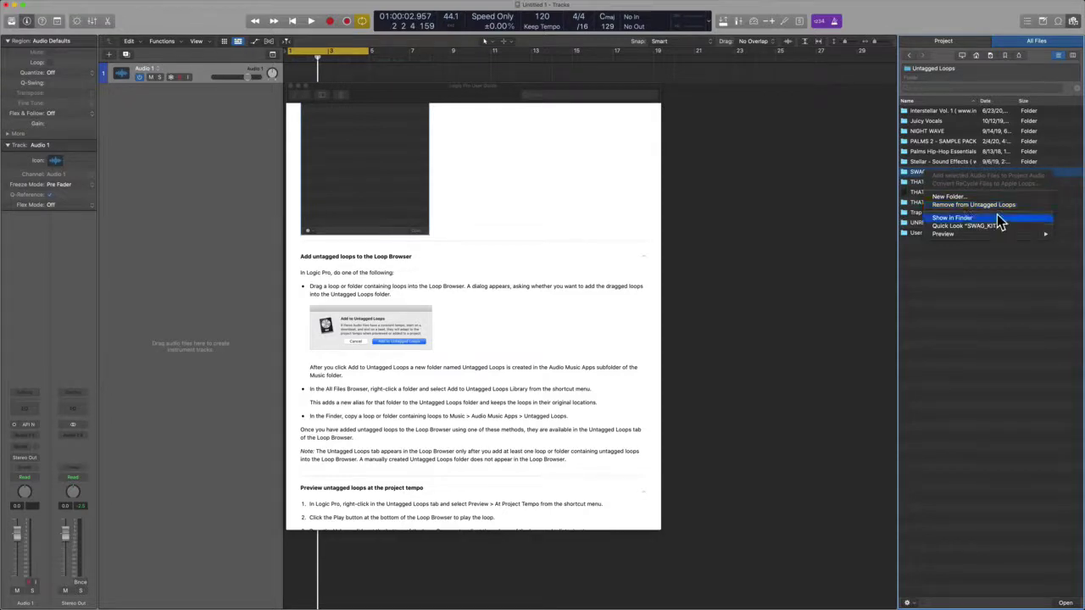
click(1005, 126)
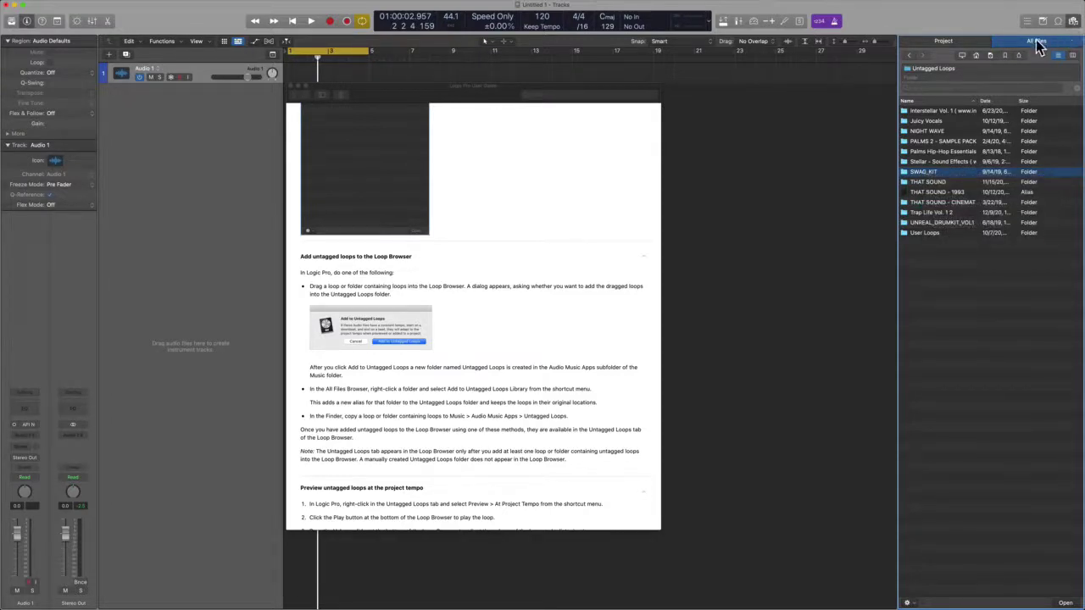
Return to the Loop Browser's untagged loops and open the Drum Loops folder inside NIGHT WAVE
click(1058, 20)
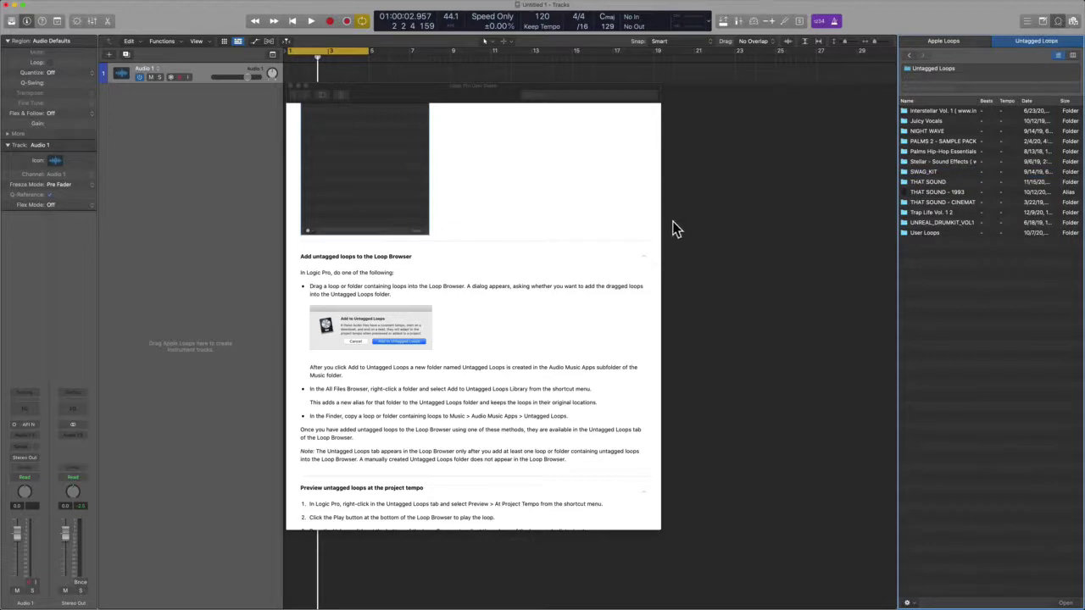
scroll(548, 378, down, 3)
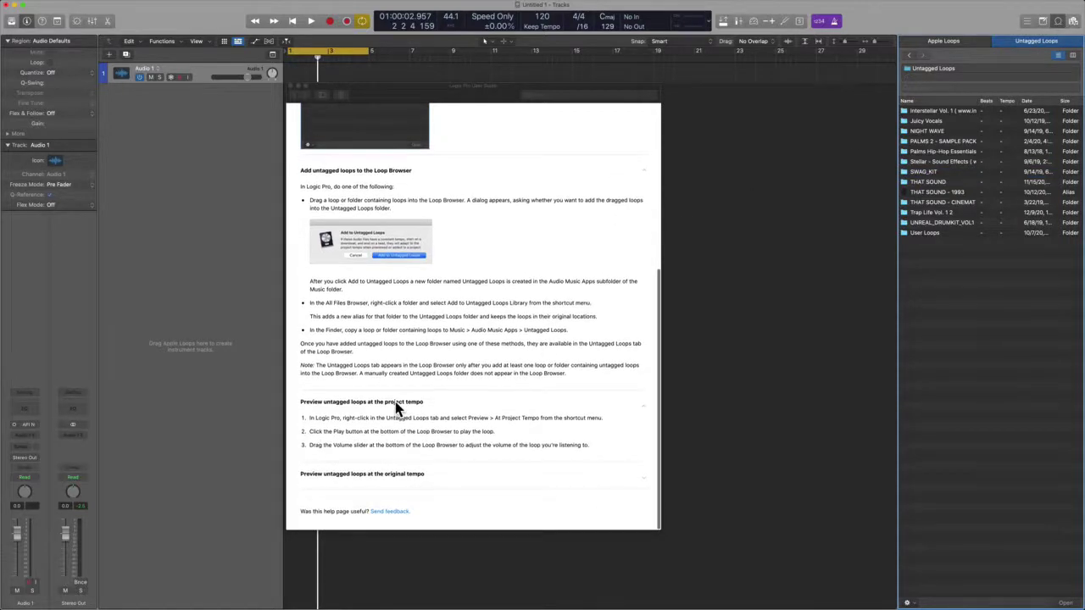
double_click(932, 131)
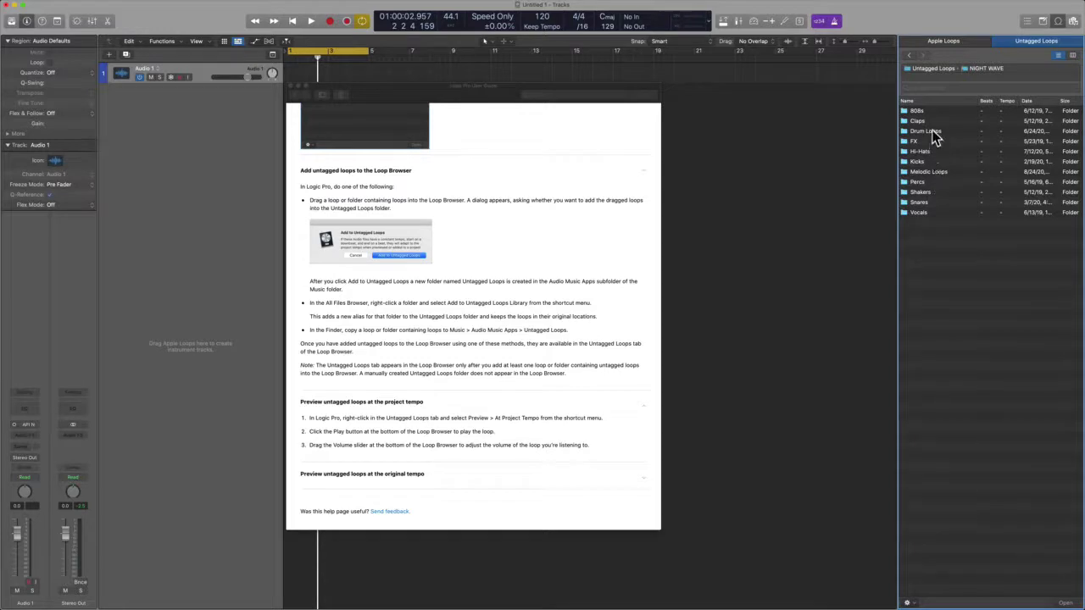
click(933, 133)
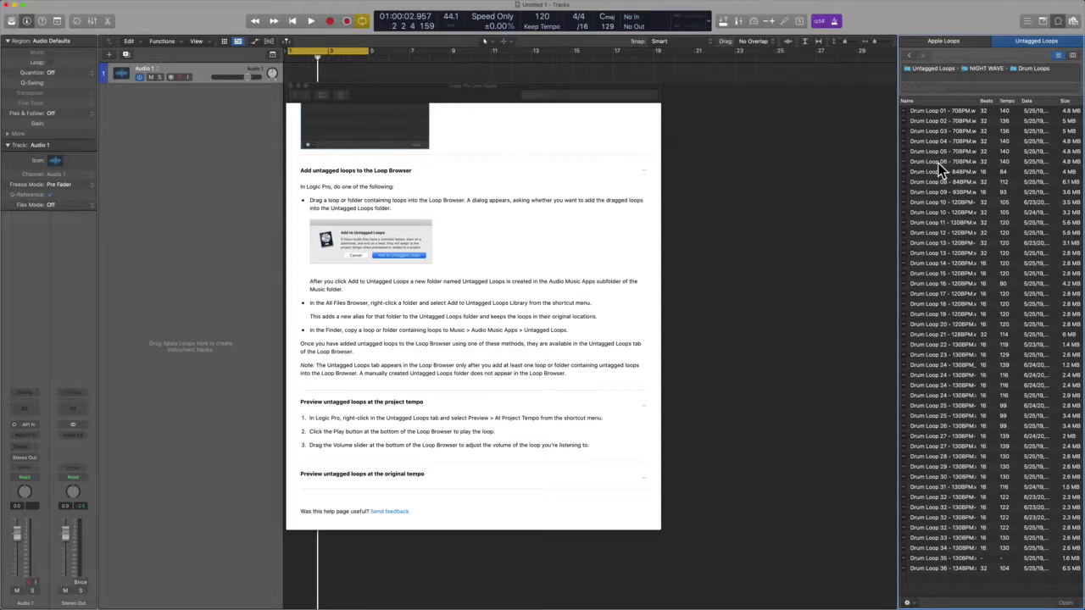
Check which tempo option is set for previewing untagged loops
click(908, 601)
mouse_move(927, 592)
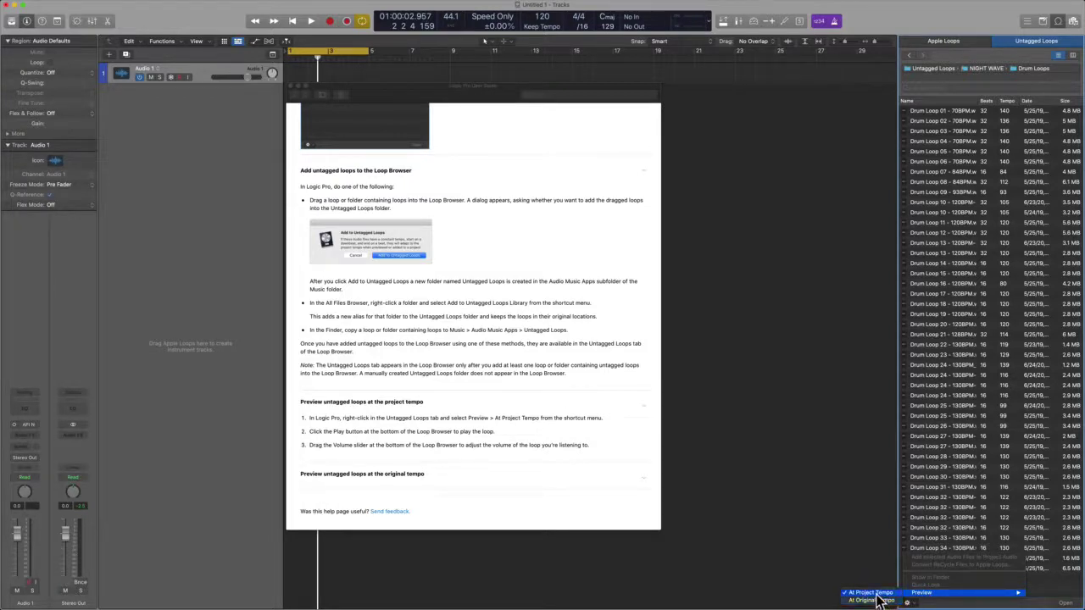
click(761, 359)
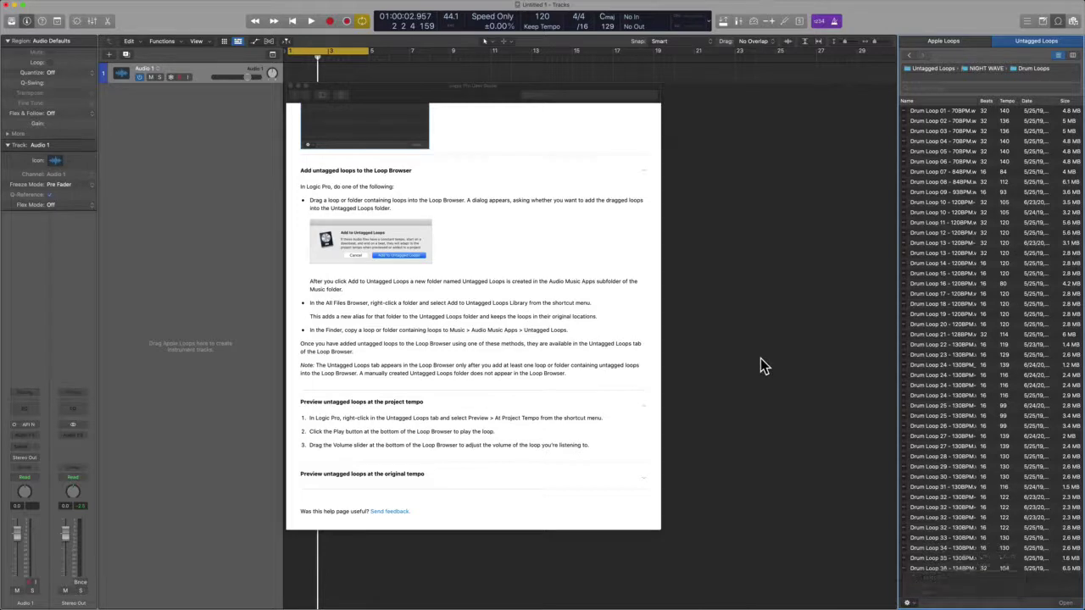
Preview the Drum Loop 36 134BPM file during project playback, and stop playback
key(space)
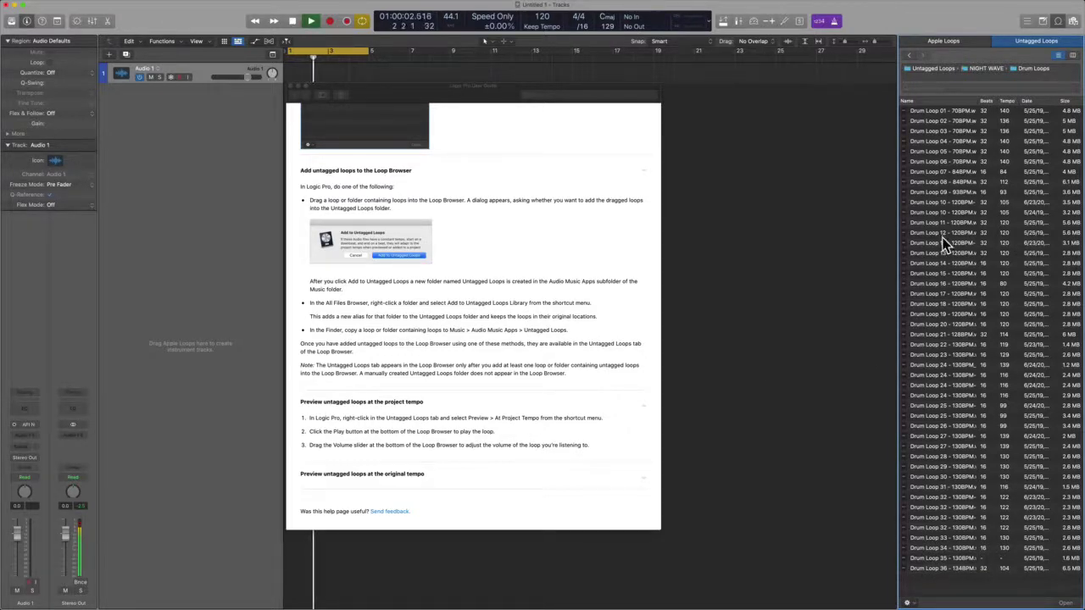
click(949, 570)
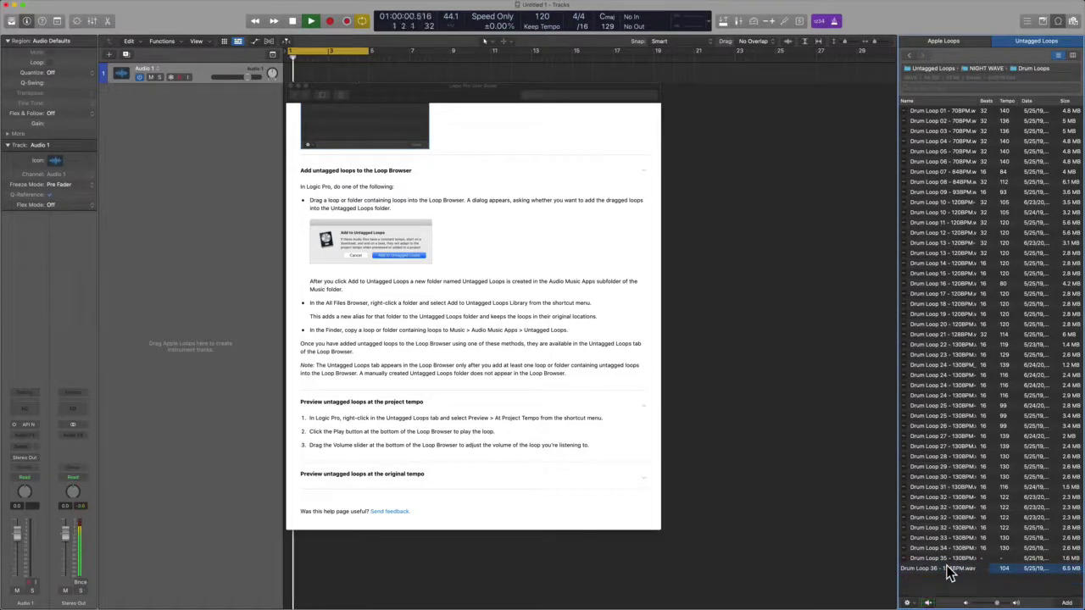
key(space)
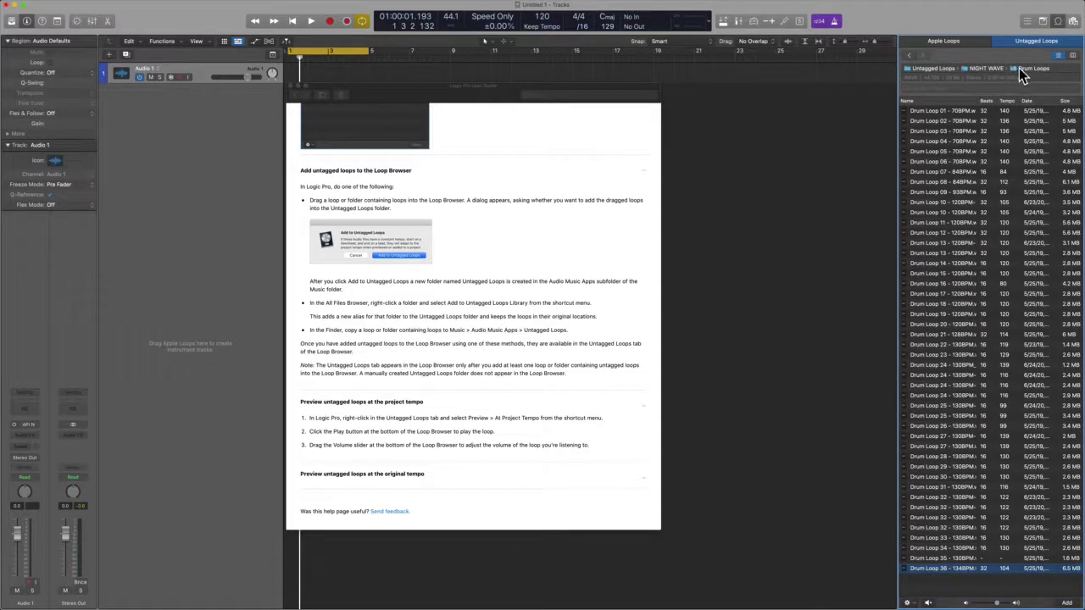
Return to the main Untagged Loops folder and copy the file name of the Angel Arp 2 loop on the desktop
click(948, 72)
key(ctrl+Right)
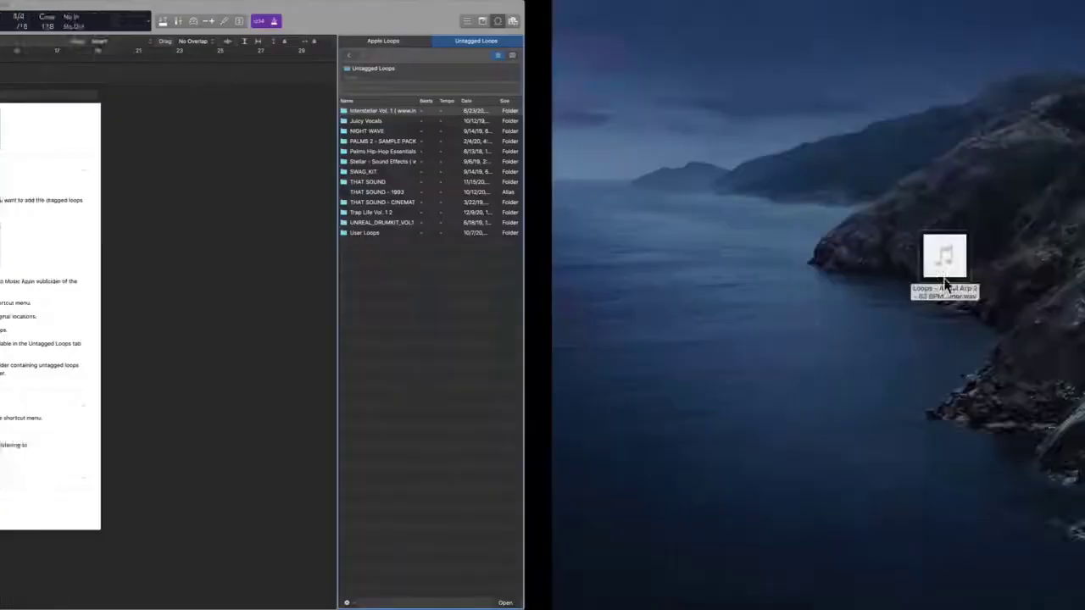
mouse_move(401, 267)
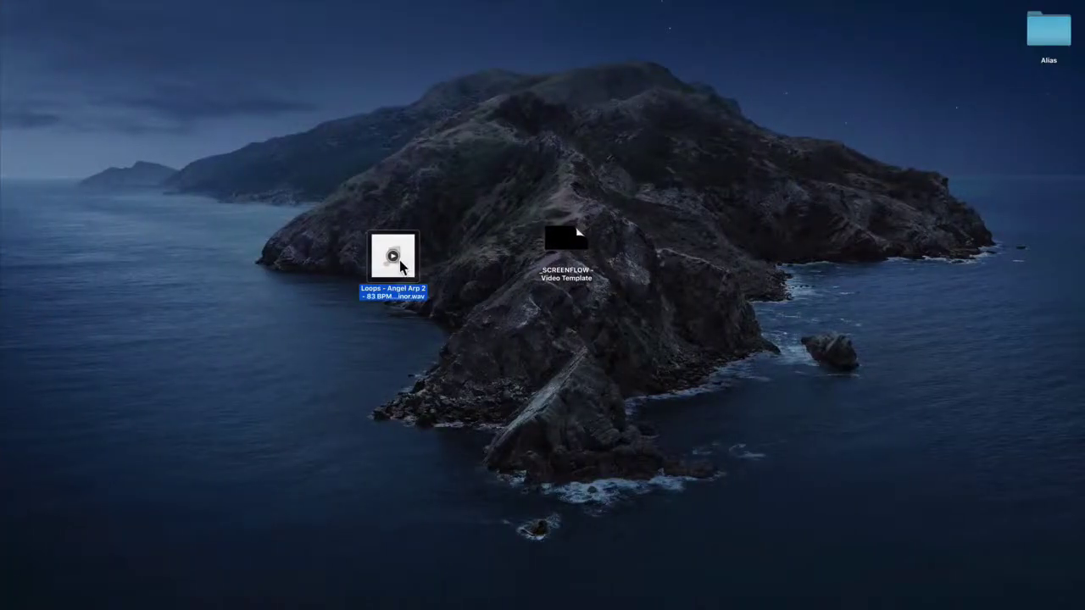
click(377, 292)
key(super+c)
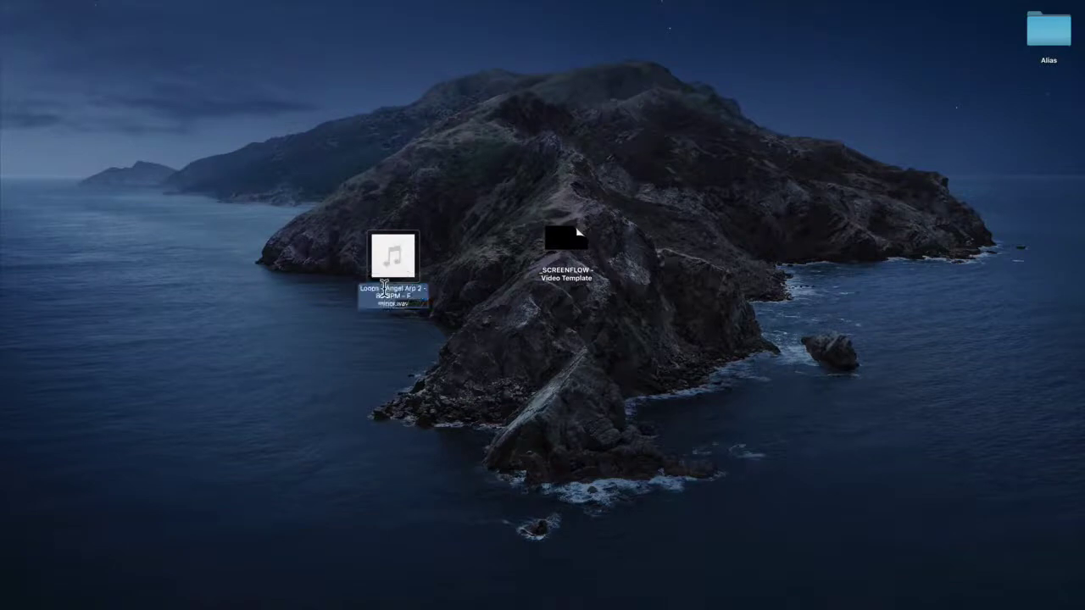
click(392, 362)
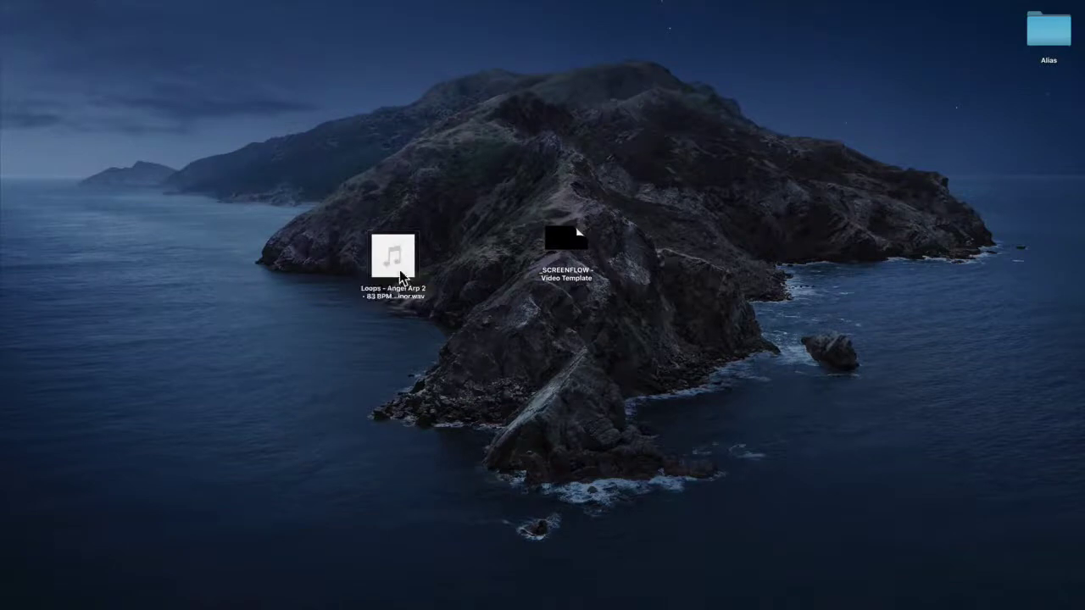
Import the Angel Arp 2 loop from the desktop onto a new audio track at about bar 21 and play it
drag(392, 262, 698, 111)
key(ctrl+Left)
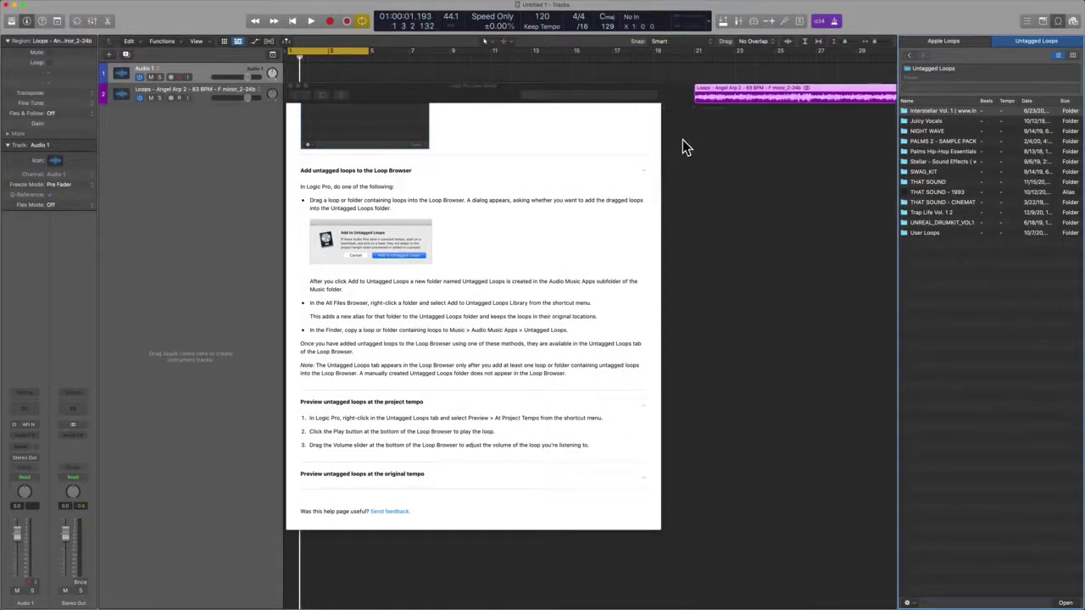
click(683, 137)
key(space)
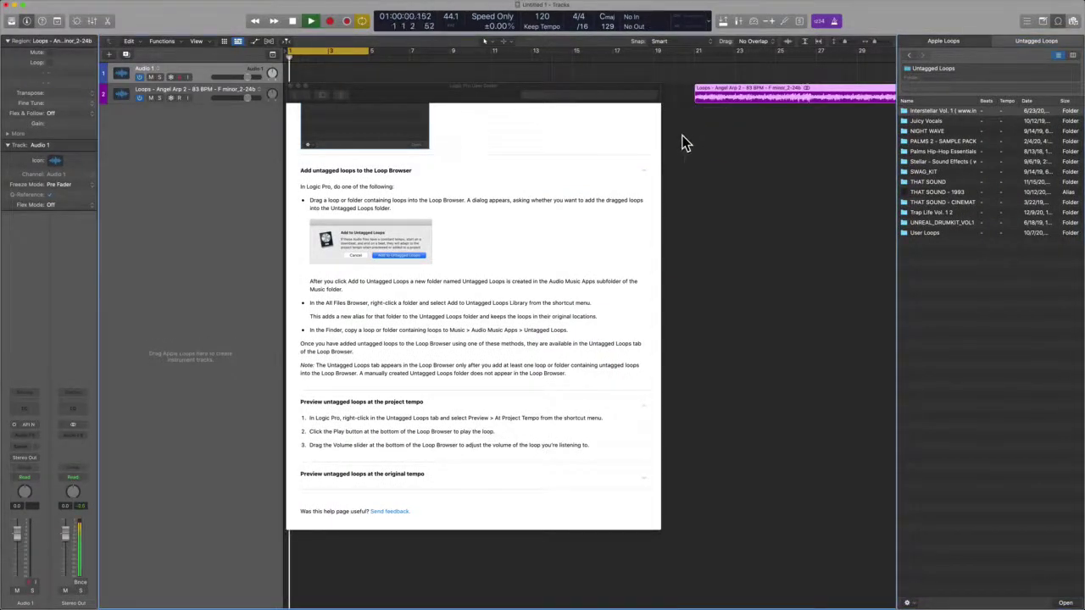
click(692, 126)
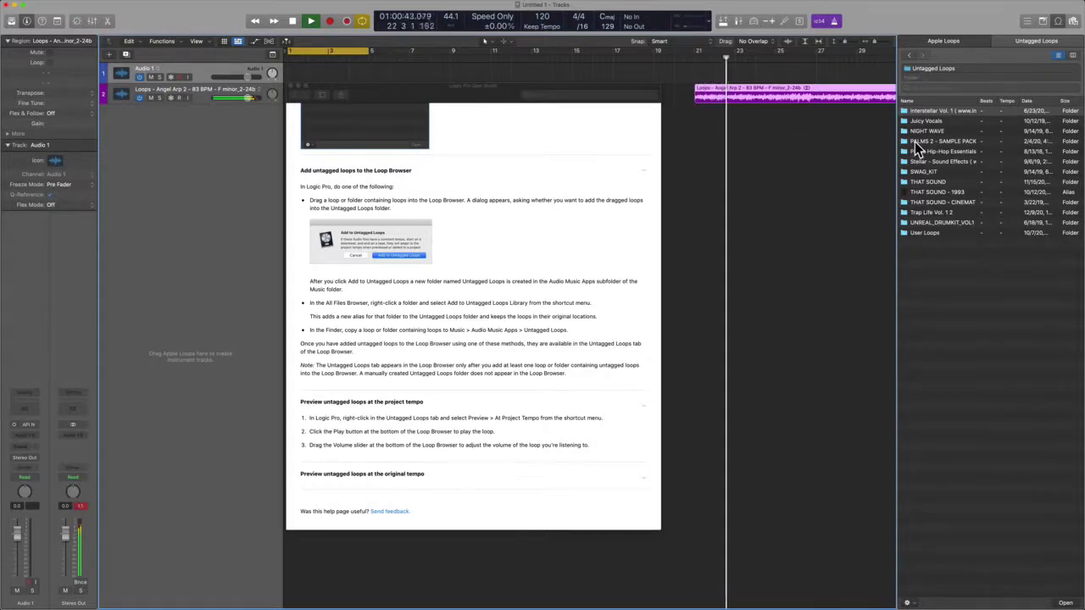
key(space)
Search the untagged loops for "Loops - Angel Arp 2 - 83 BPM - F minor" and go back to the Trap Life Vol. 1 2 folder
click(931, 87)
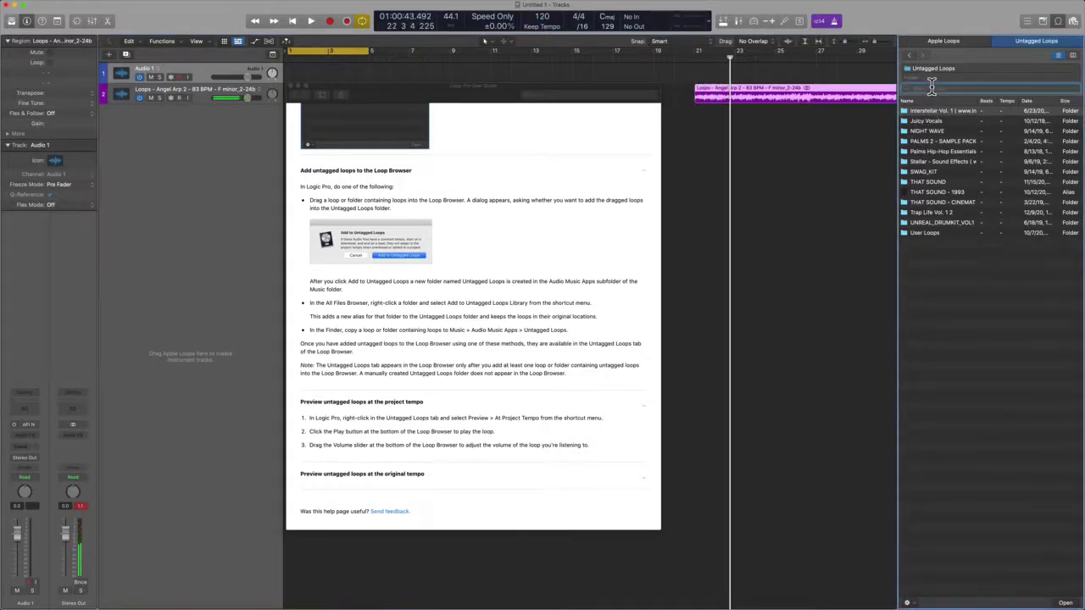
key(super+v)
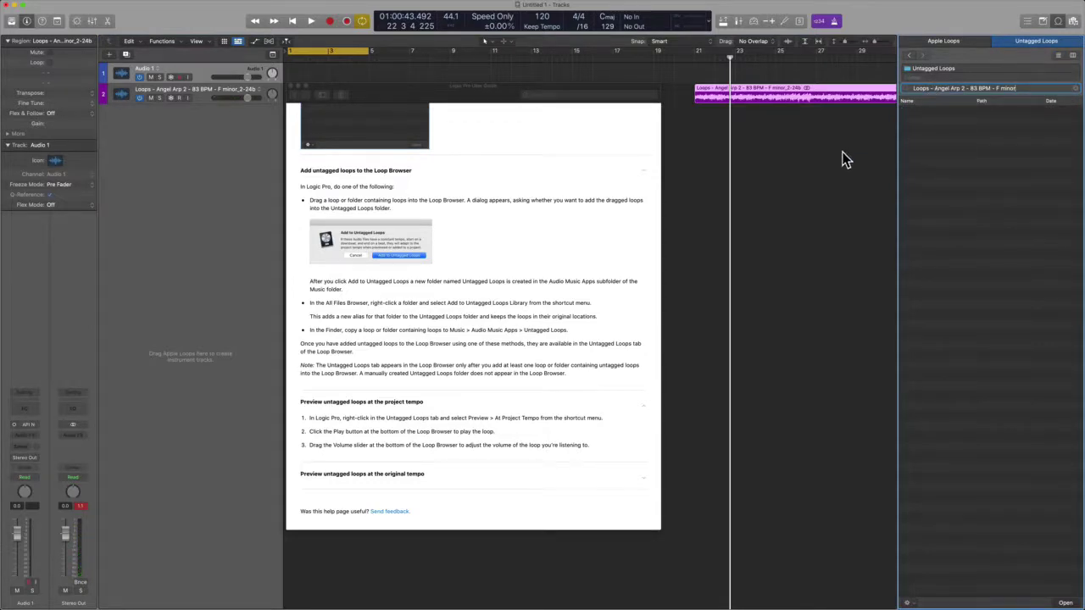
click(911, 59)
Delete the Angel Arp 2 region from the second track
drag(797, 194, 789, 83)
key(Delete)
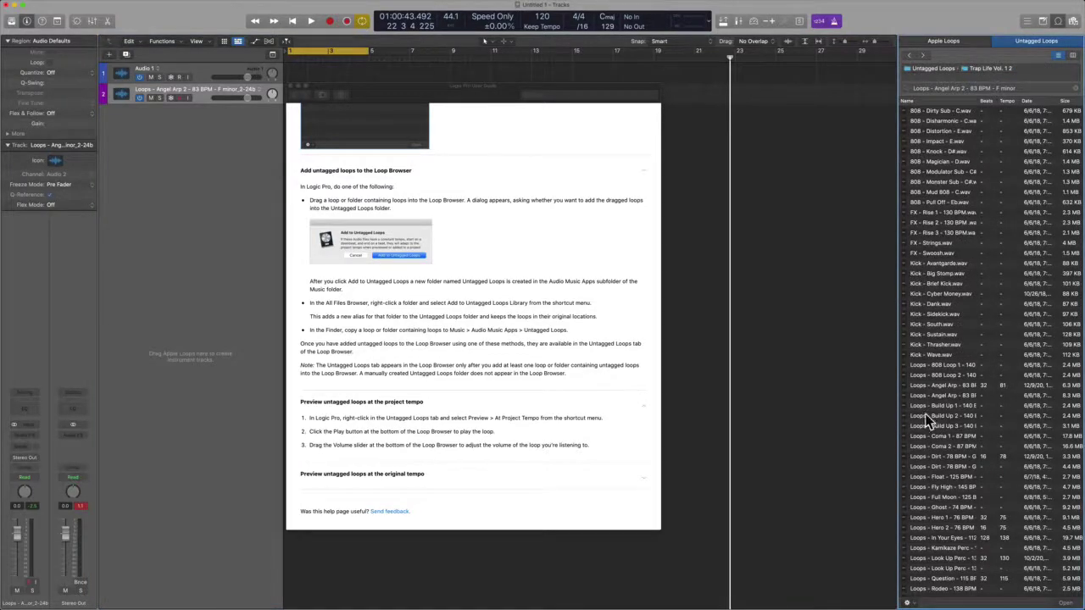
Select the Angel Arp 83 BPM F minor loop in Trap Life Vol. 1 2 and set loop previewing to At Project Tempo
click(953, 387)
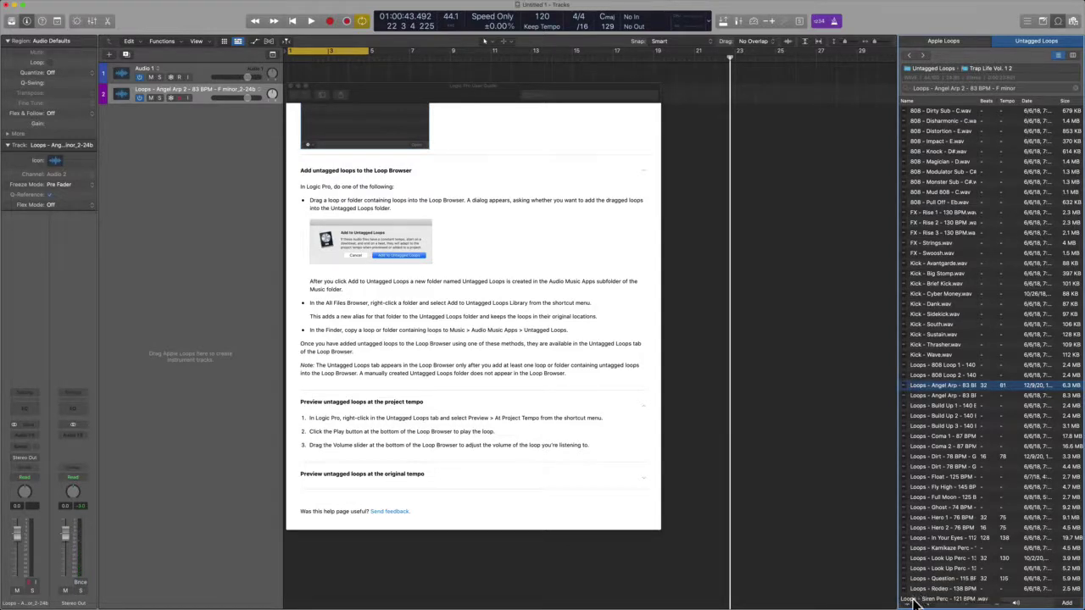
click(909, 603)
mouse_move(933, 594)
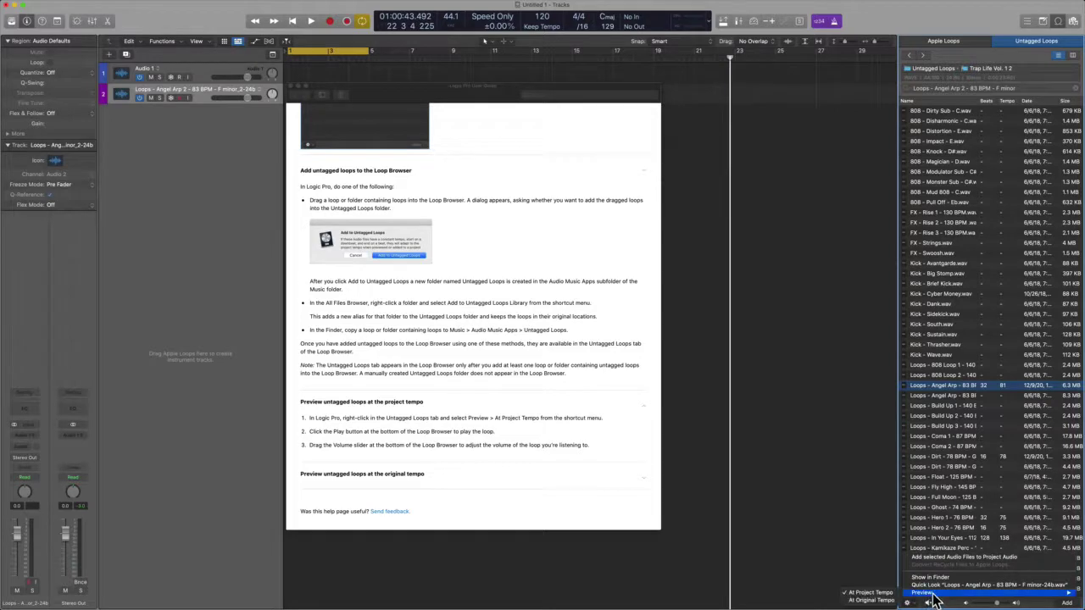
click(891, 592)
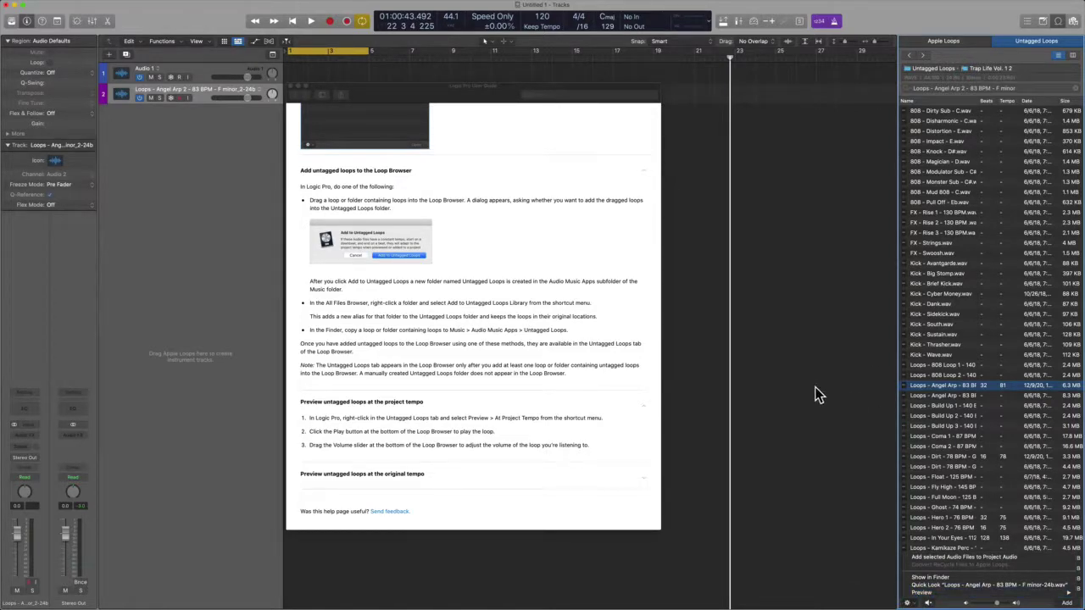
Preview the Angel Arp 83 BPM F minor loop while the project plays from bar 1, and stop playback
click(918, 387)
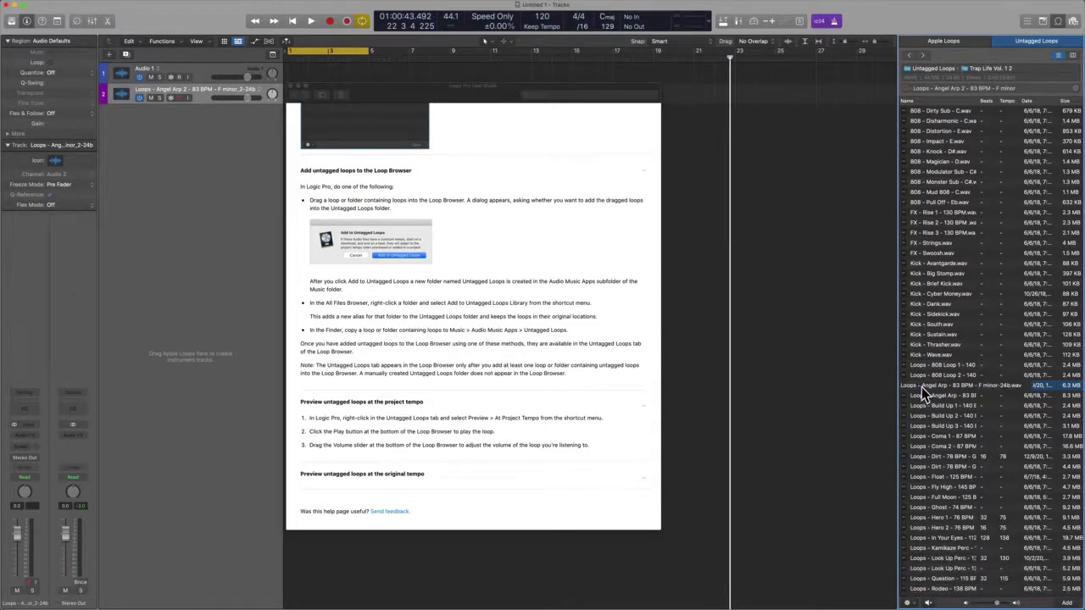
click(773, 366)
key(space)
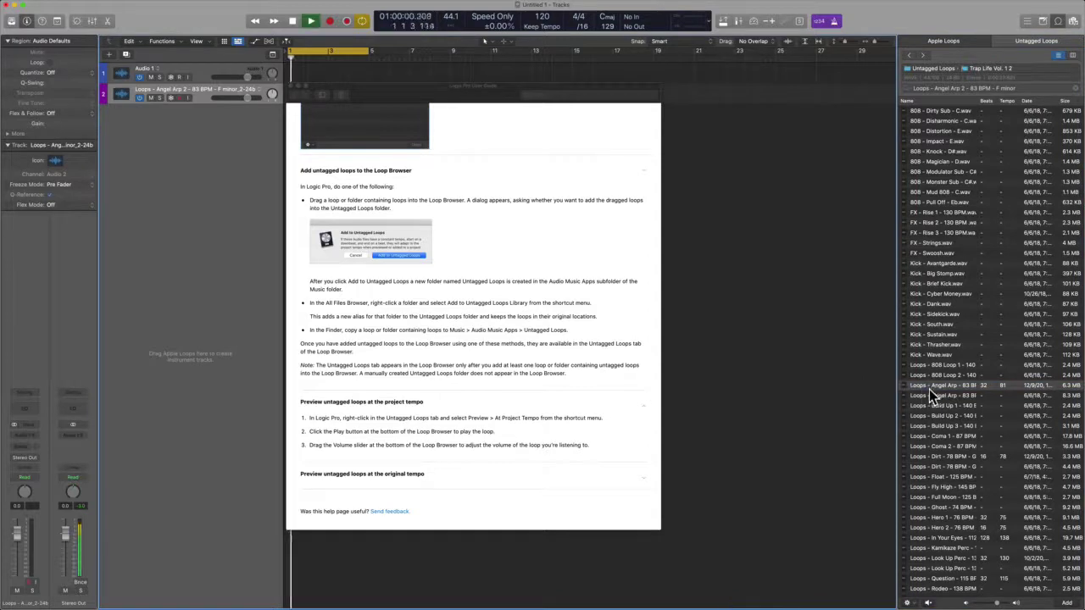
click(929, 389)
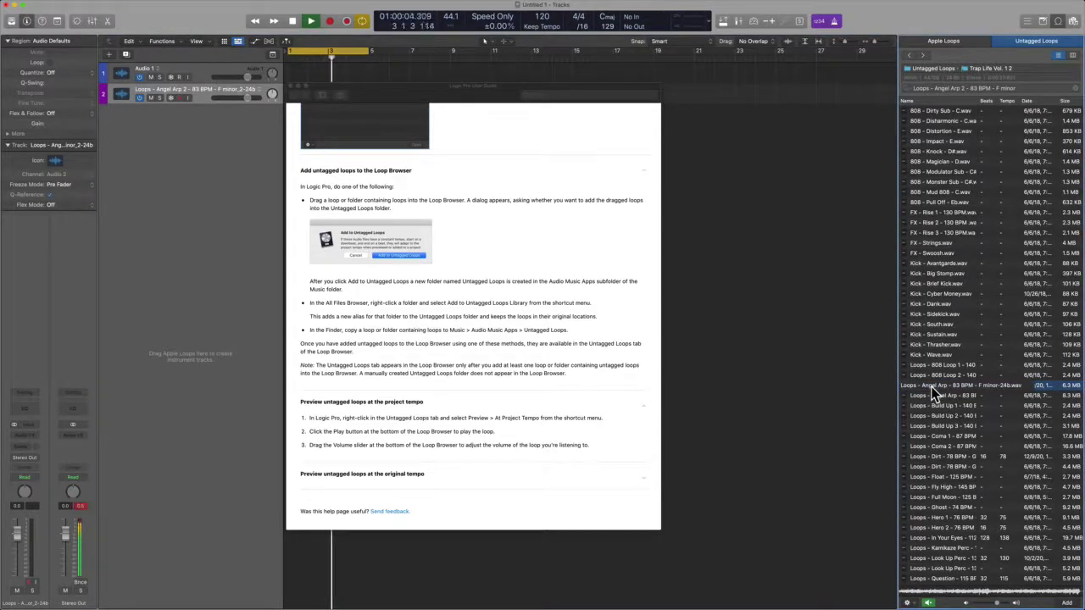
key(space)
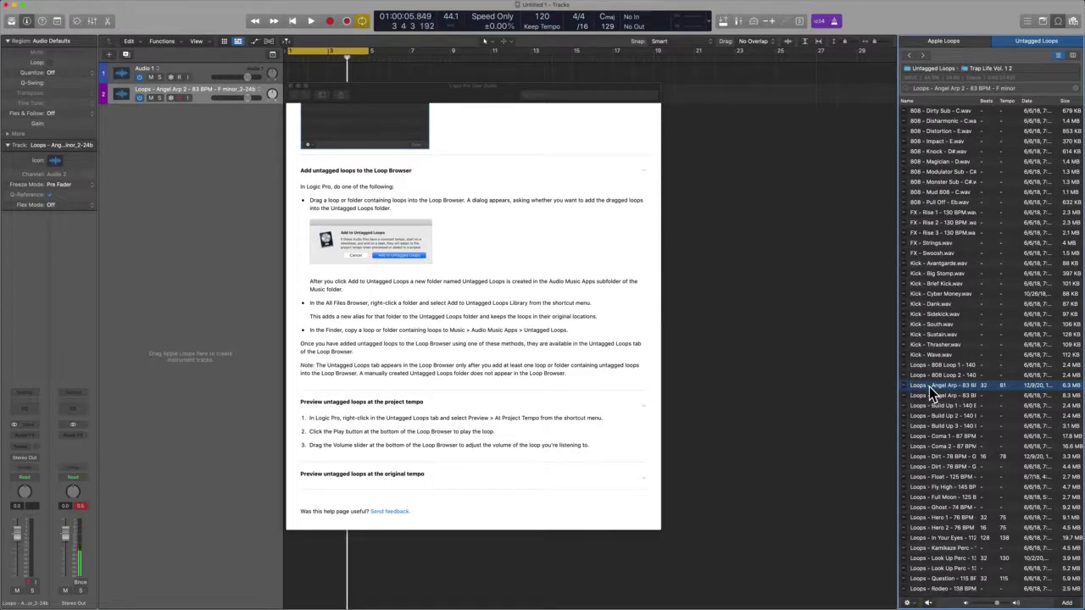
Audition the Build Up 3 loop and the Angel Arp 83 BPM loop again against the running project, and stop playback
click(936, 194)
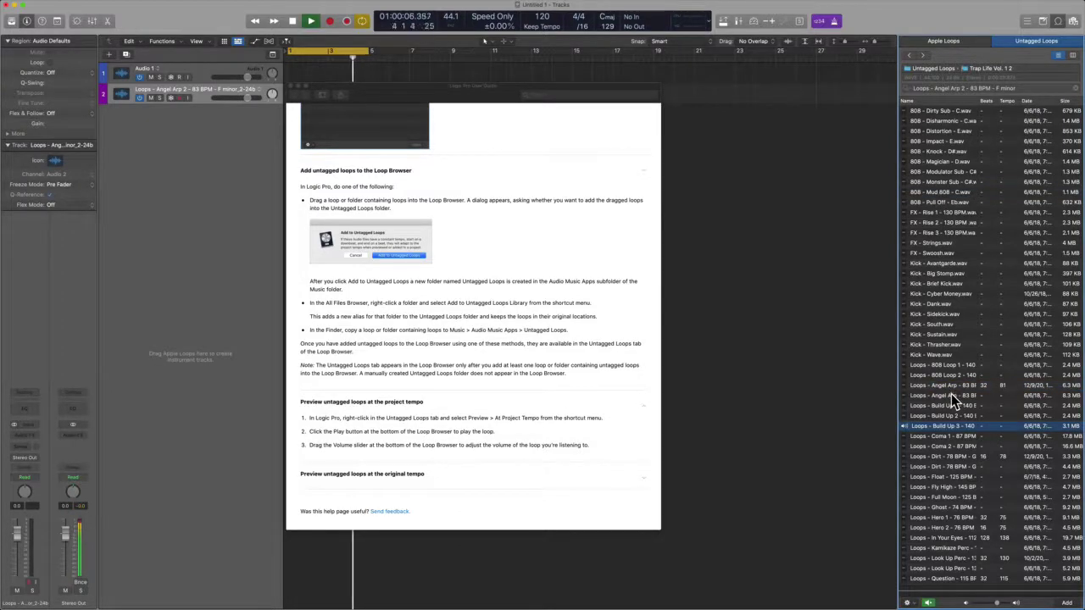
click(948, 387)
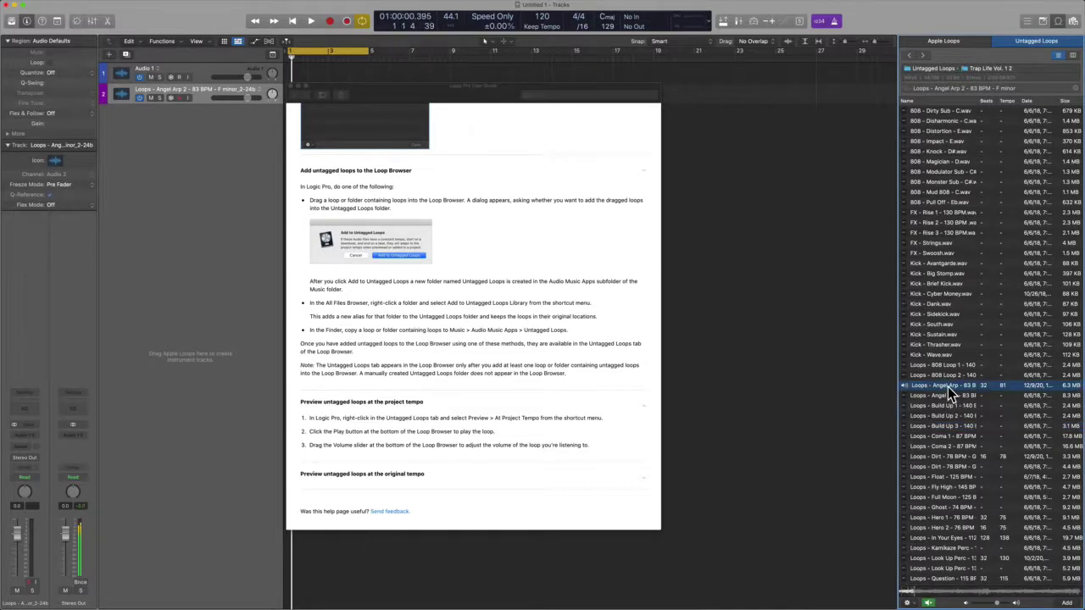
click(790, 389)
key(space)
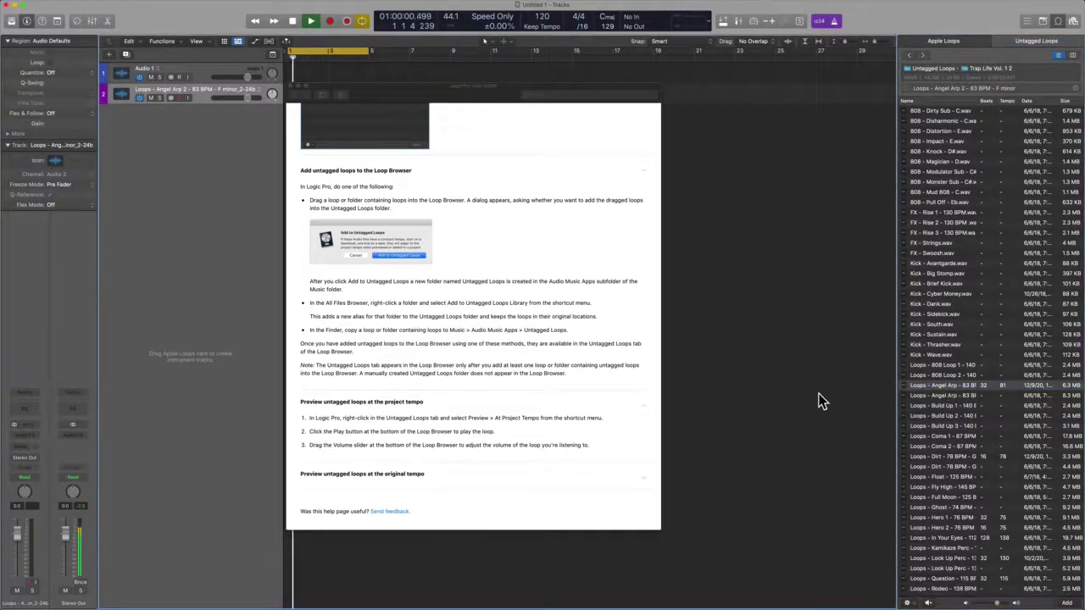
click(935, 385)
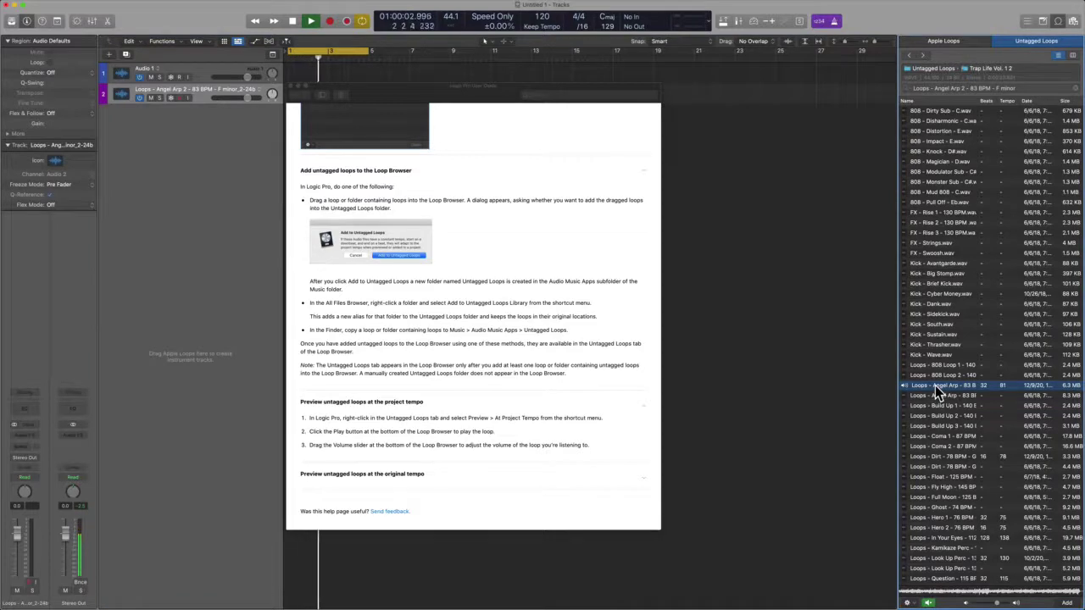
click(807, 378)
key(space)
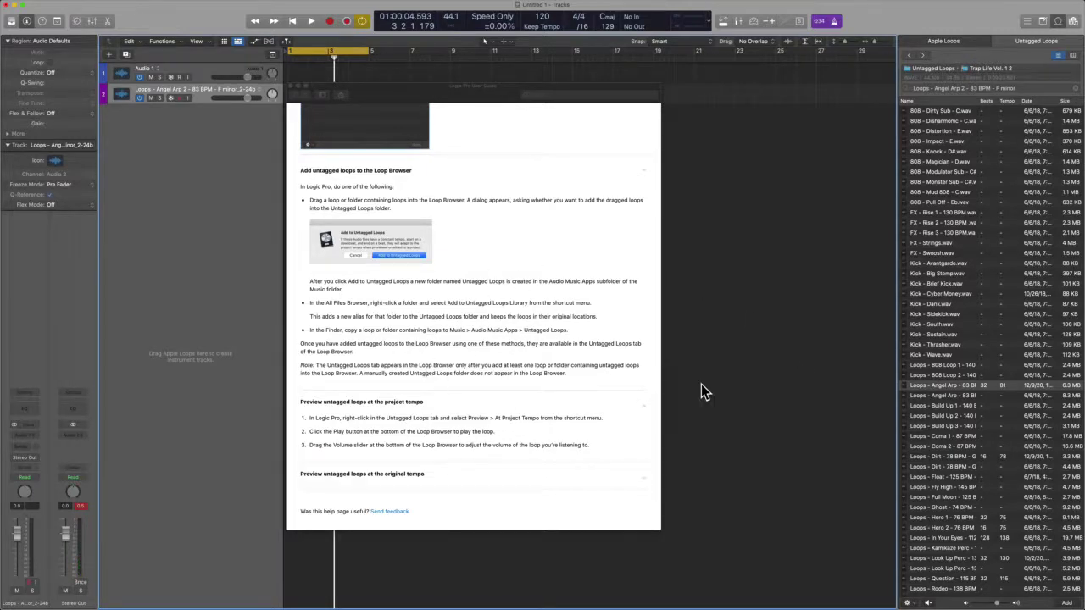
Place the Angel Arp 83 BPM F minor loop on the second track at bar 1 and play it
drag(498, 97, 496, 172)
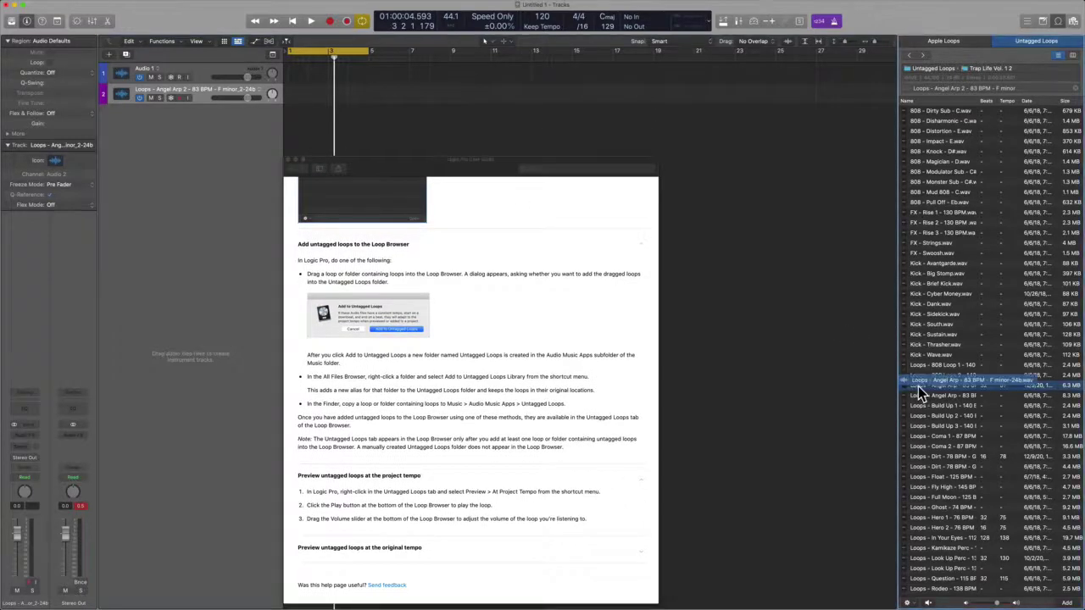
drag(924, 388, 286, 96)
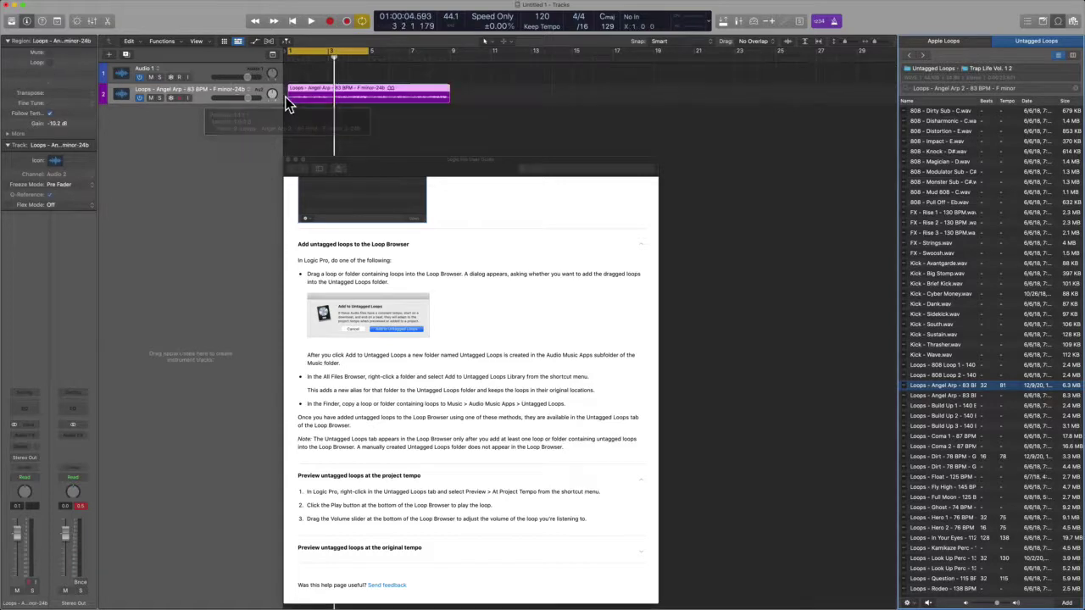
key(space)
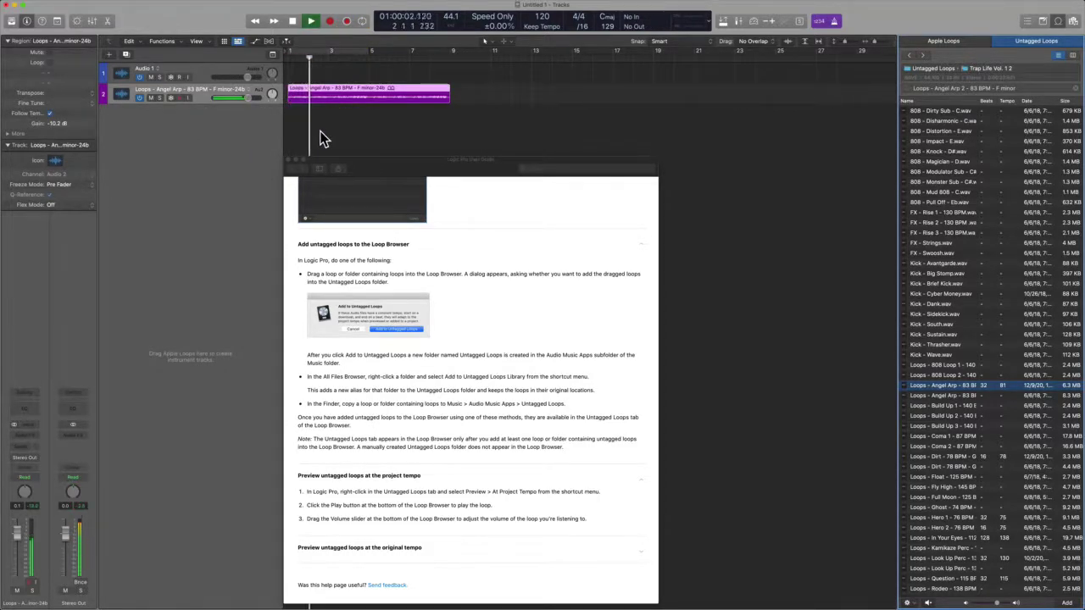
drag(399, 157, 583, 77)
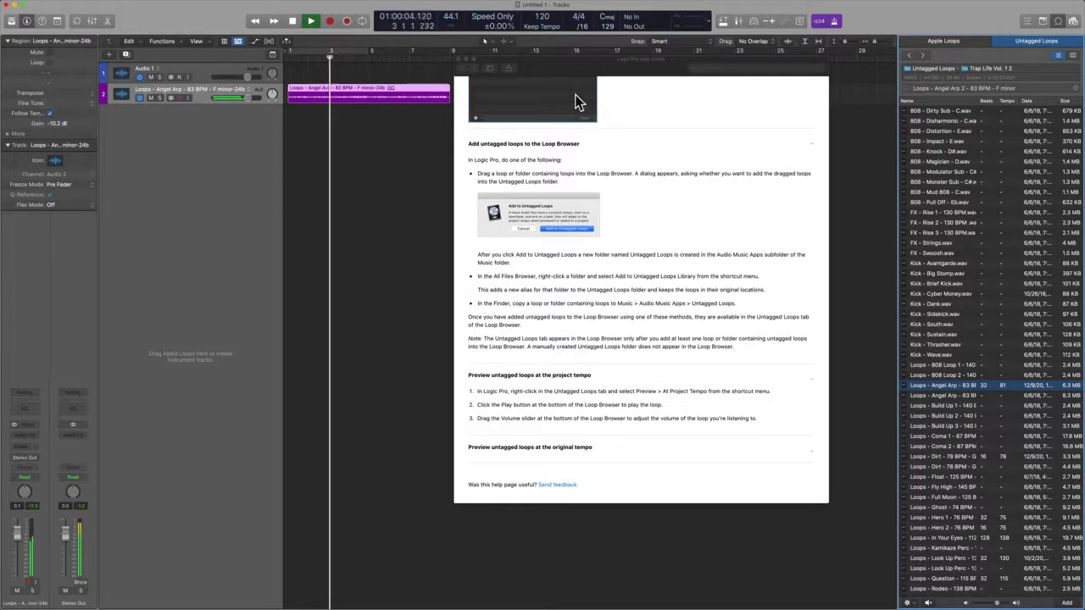
key(space)
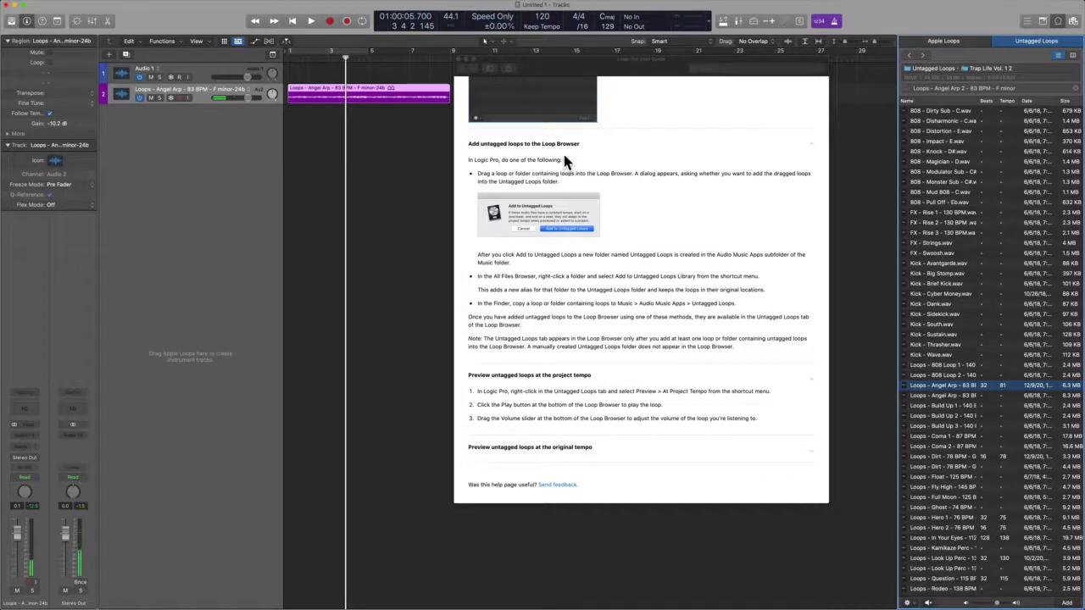
Close the user guide and change the Smart Tempo project settings for imported audio files, including Trim start of new regions
click(459, 60)
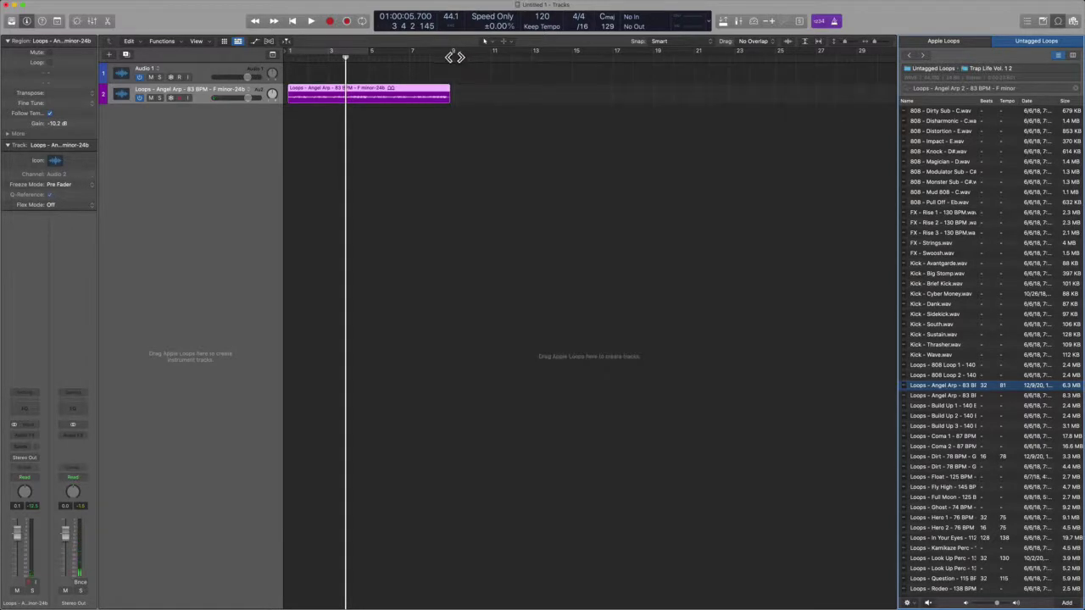
click(478, 318)
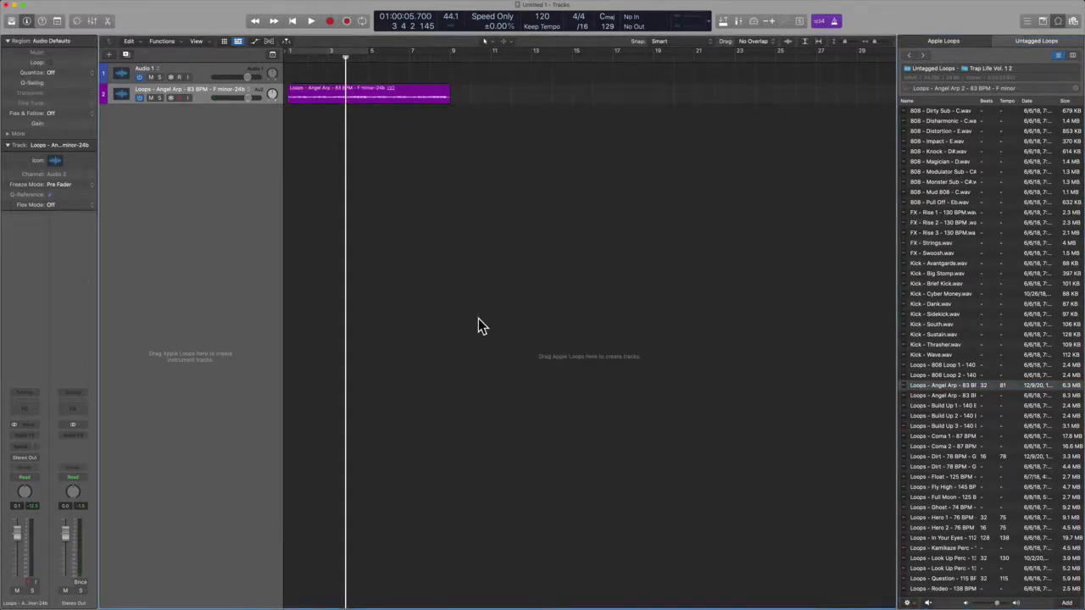
key(alt+p)
drag(385, 201, 484, 194)
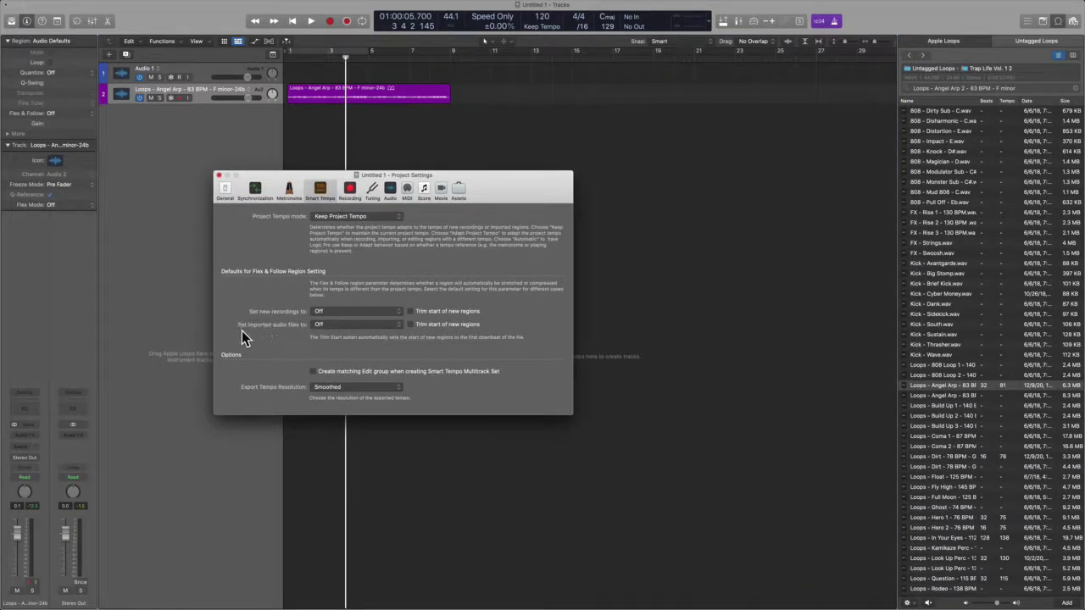
click(337, 326)
click(344, 333)
click(411, 325)
click(219, 174)
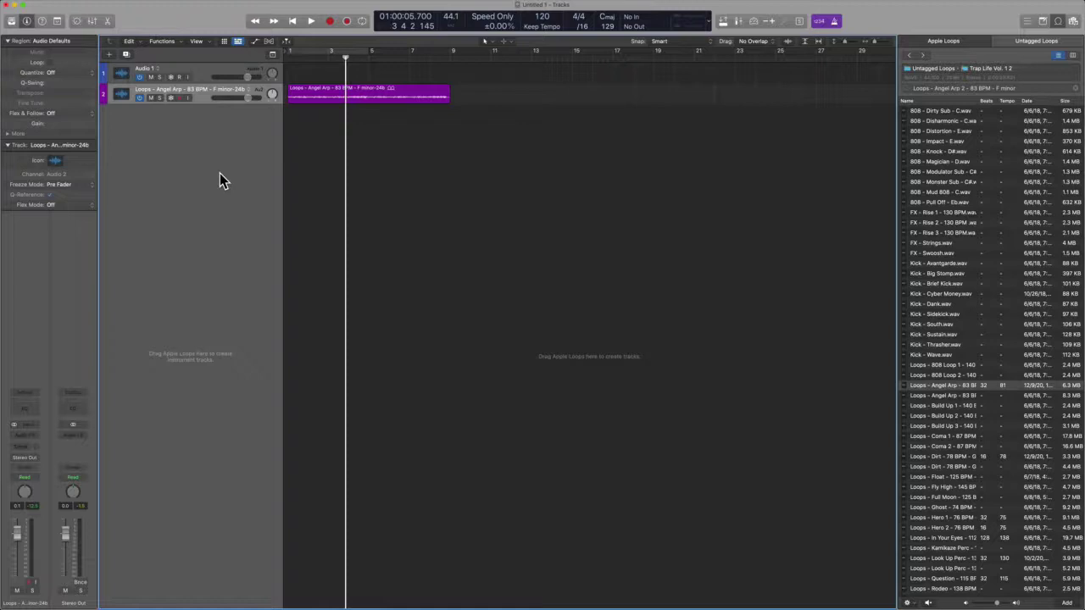
Play the project from the beginning and turn on cycle mode over bars 1 to 5
key(Return)
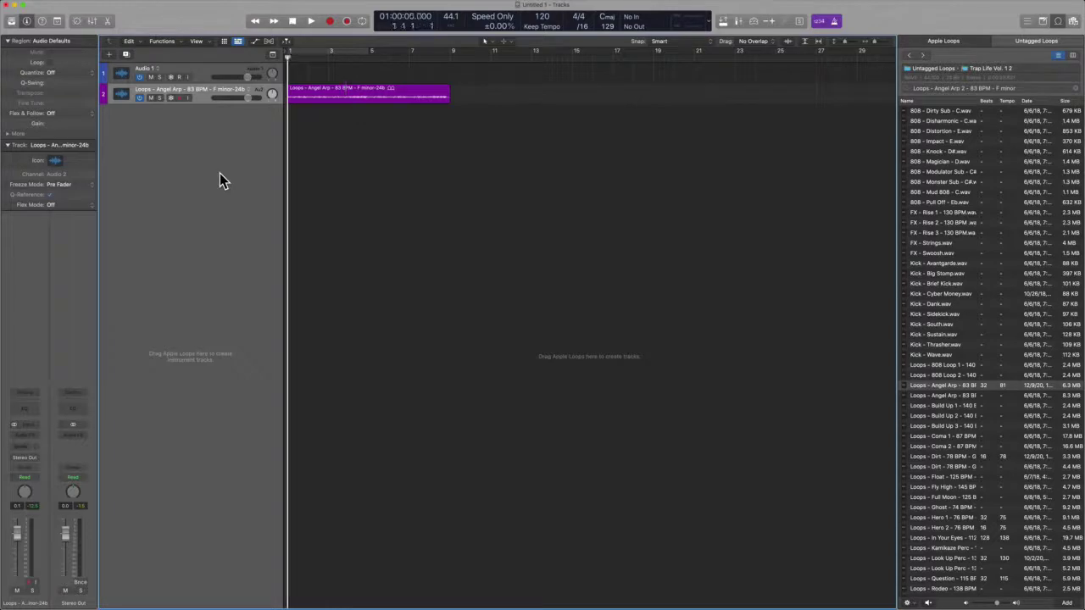
key(space)
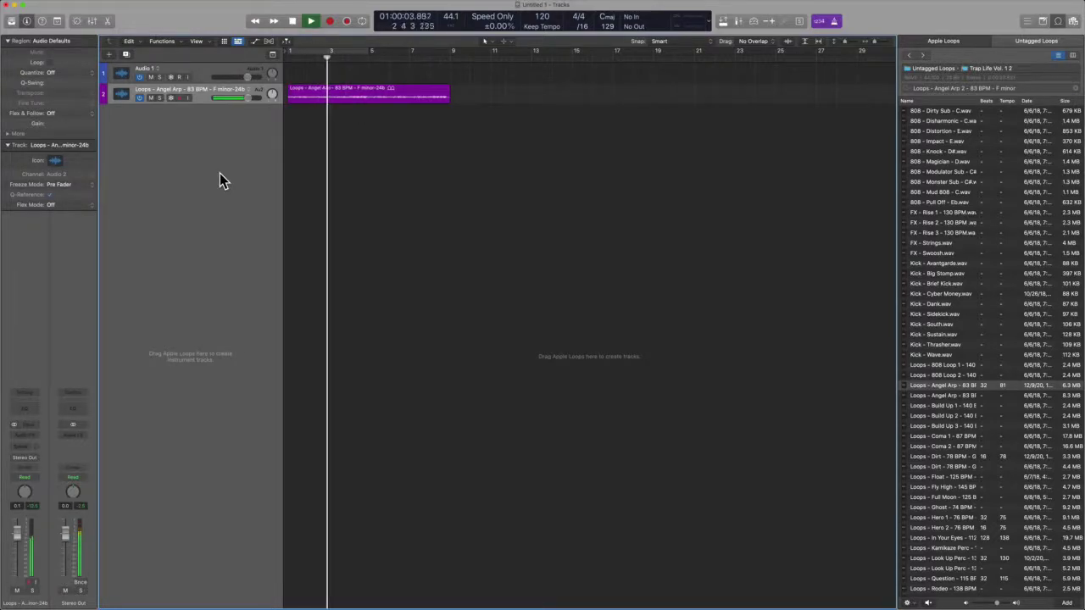
key(c)
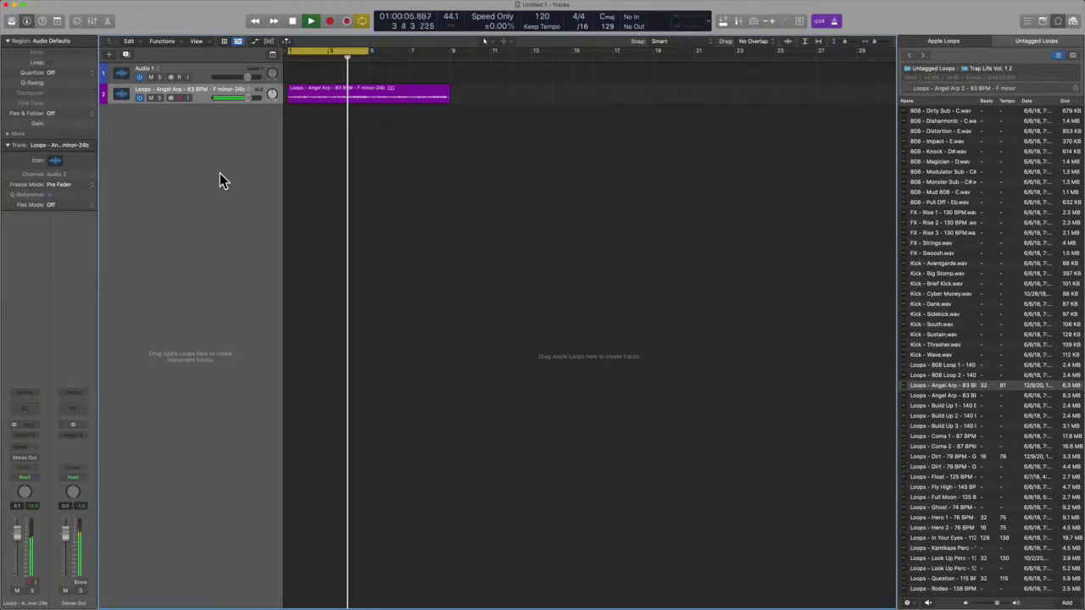
Create a Hip Hop Drummer track and try the Neon, No Man's Joint and Onyx Club electronic drum kits on it
key(alt+super+n)
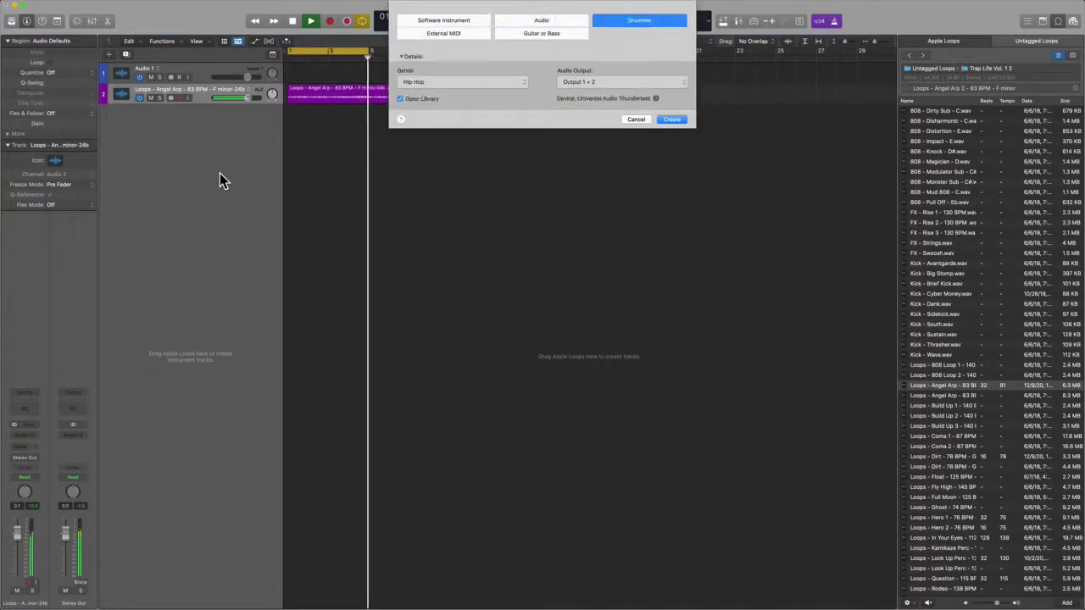
key(Return)
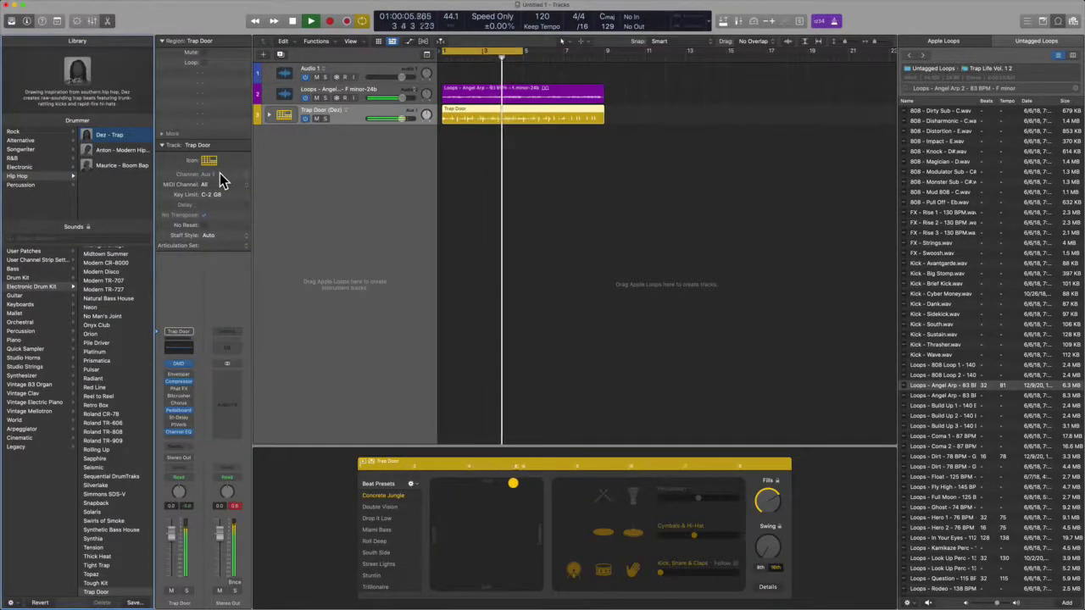
click(107, 308)
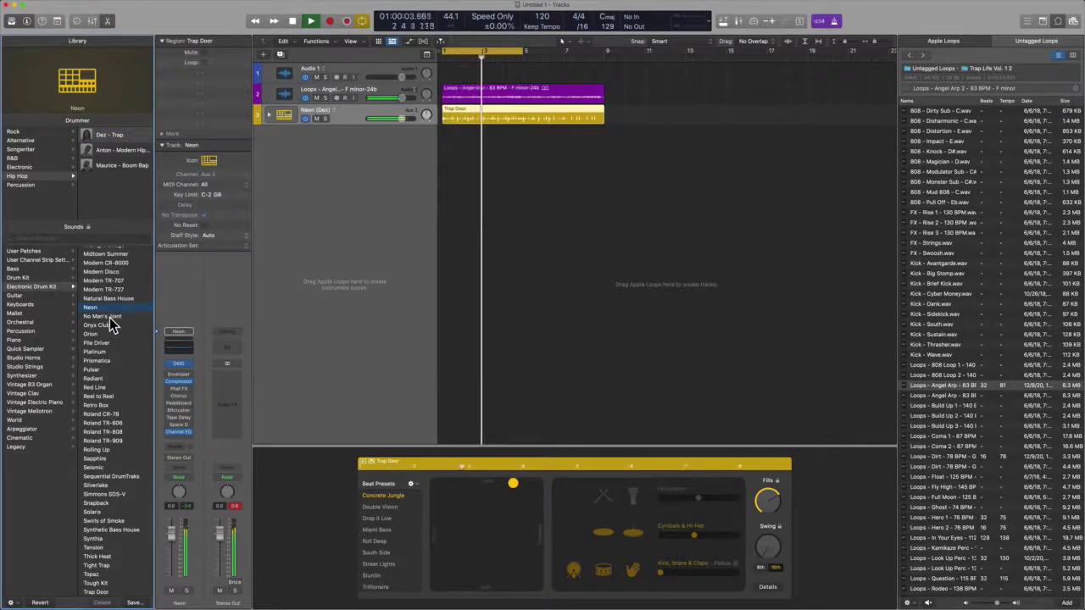
click(109, 316)
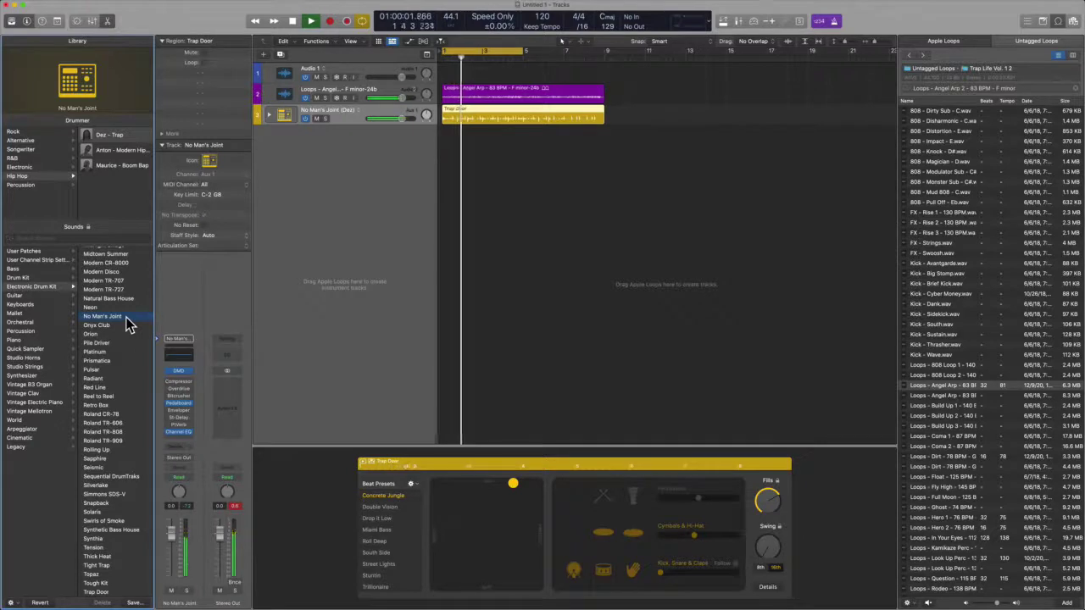
click(125, 326)
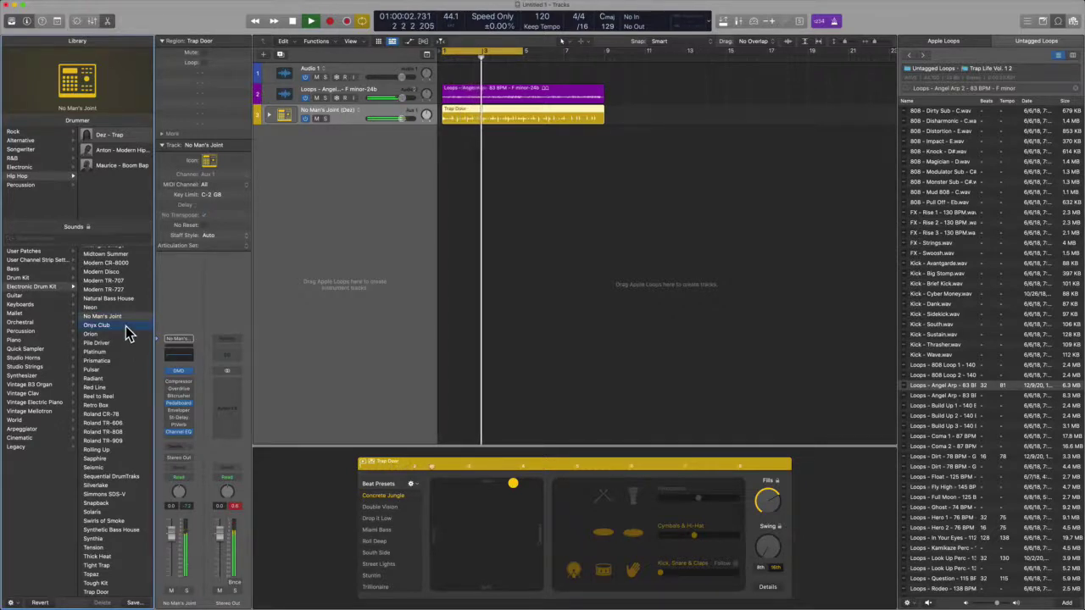